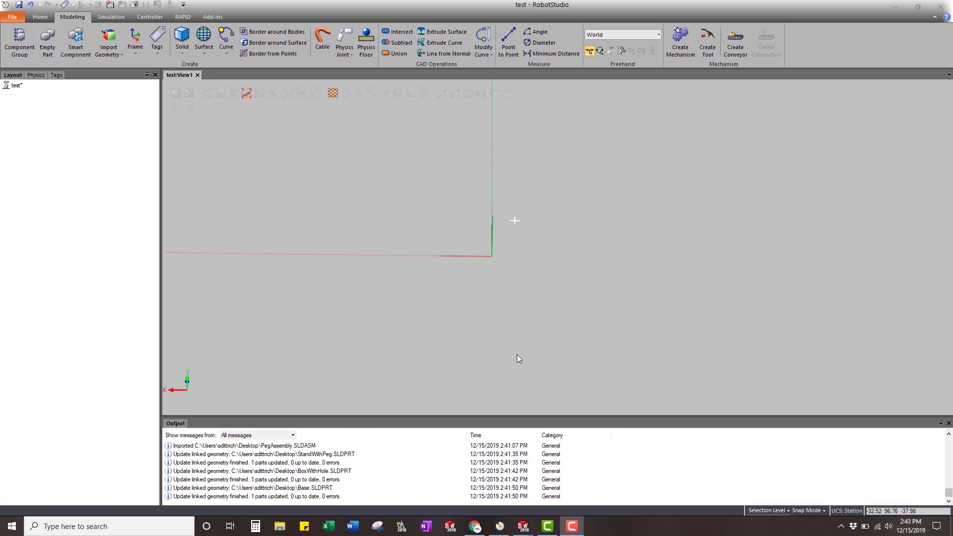
Orbit the SolidWorks assembly, then rotate the blue box around the peg in BoxAndPeg
{"action": "mouse_move", "coordinate": [522, 527]}
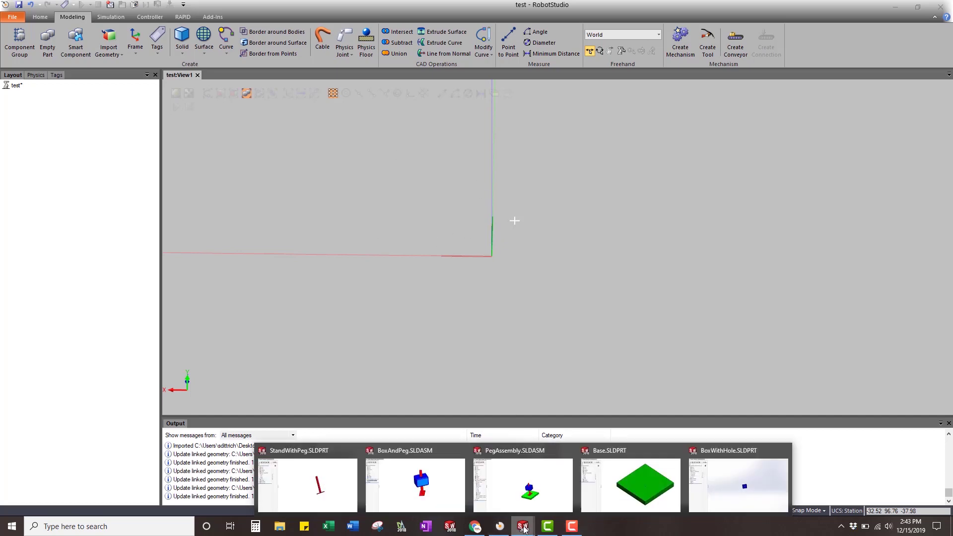
{"action": "left_click", "coordinate": [761, 485]}
{"action": "middle_click_drag", "start_coordinate": [614, 334], "coordinate": [596, 263]}
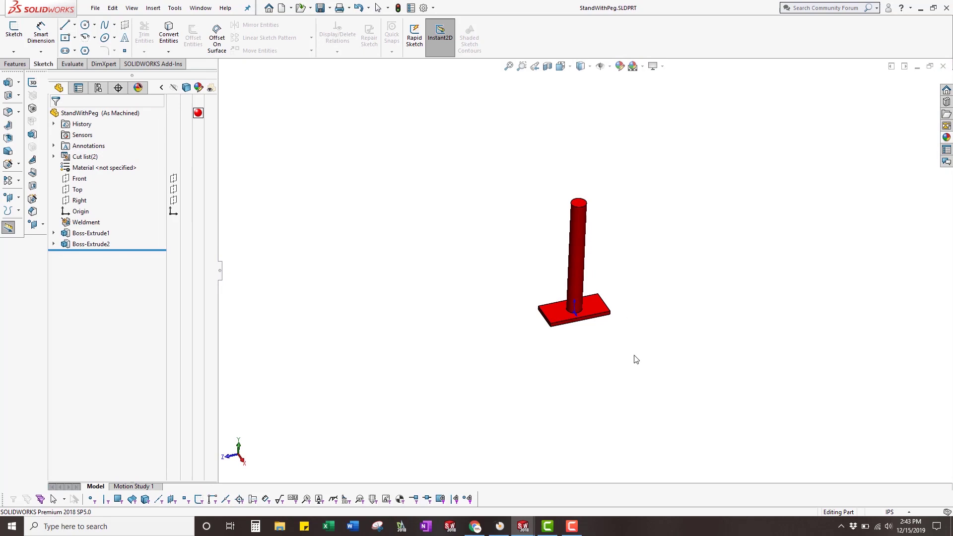
{"action": "mouse_move", "coordinate": [523, 526]}
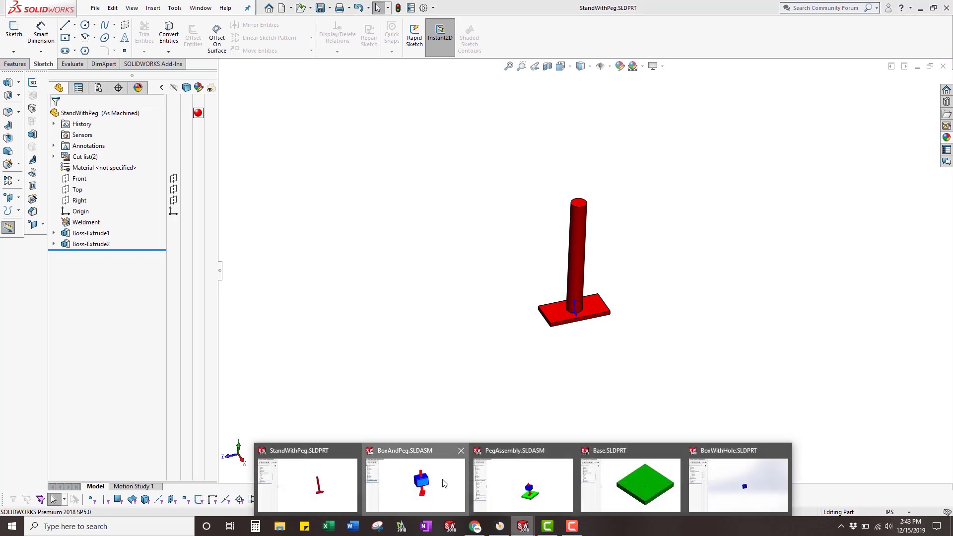
{"action": "left_click", "coordinate": [397, 474]}
{"action": "left_click_drag", "start_coordinate": [563, 243], "coordinate": [499, 263]}
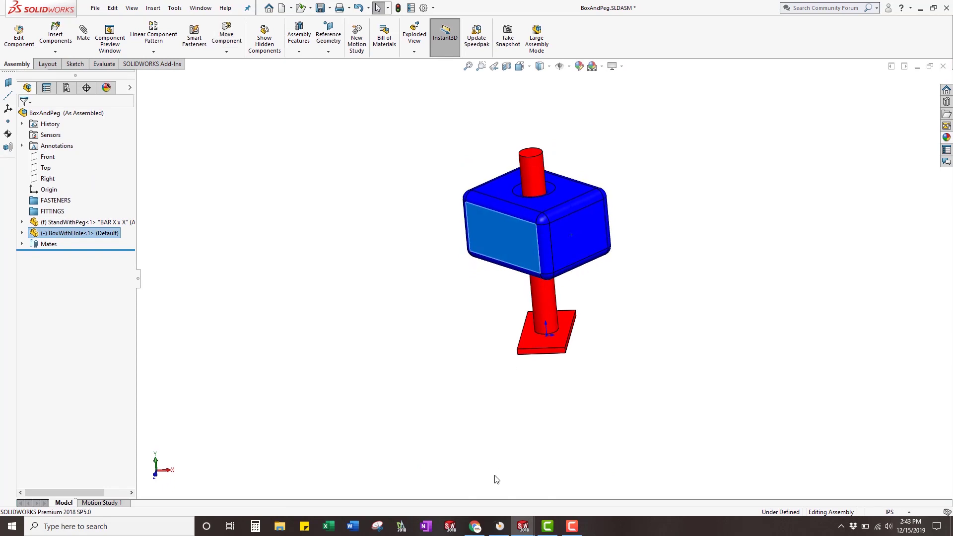
Inspect the blue box in PegAssembly, then return to RobotStudio
{"action": "mouse_move", "coordinate": [522, 526]}
{"action": "left_click", "coordinate": [543, 472]}
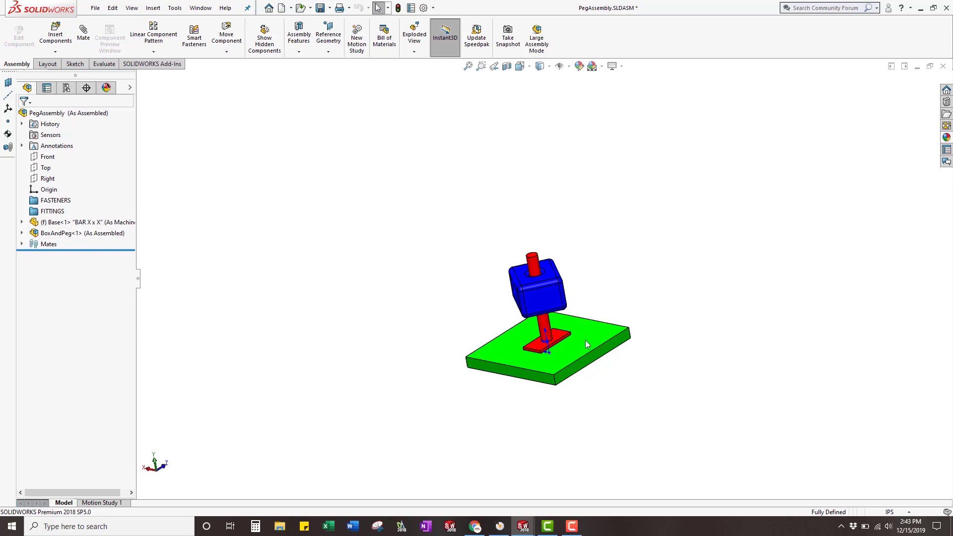
{"action": "left_click", "coordinate": [549, 296]}
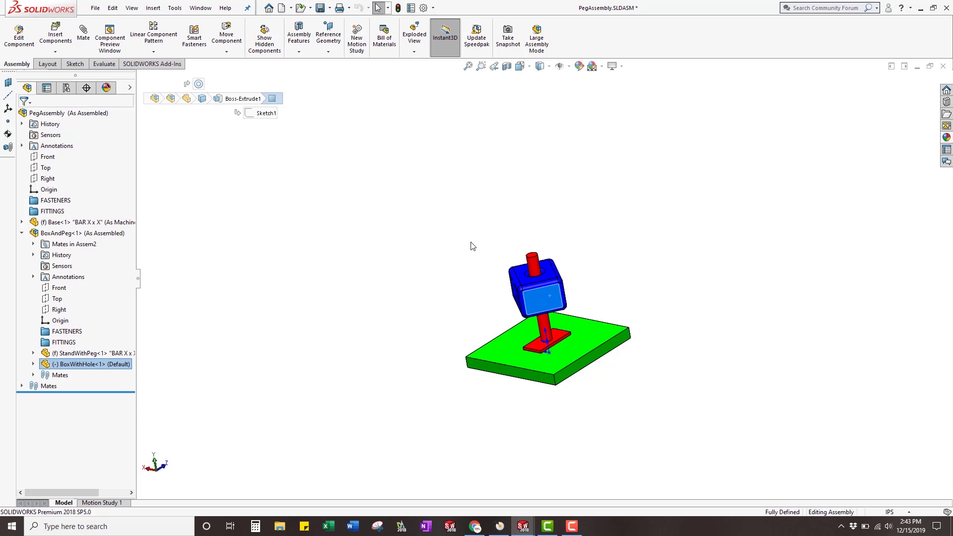
{"action": "left_click", "coordinate": [576, 238]}
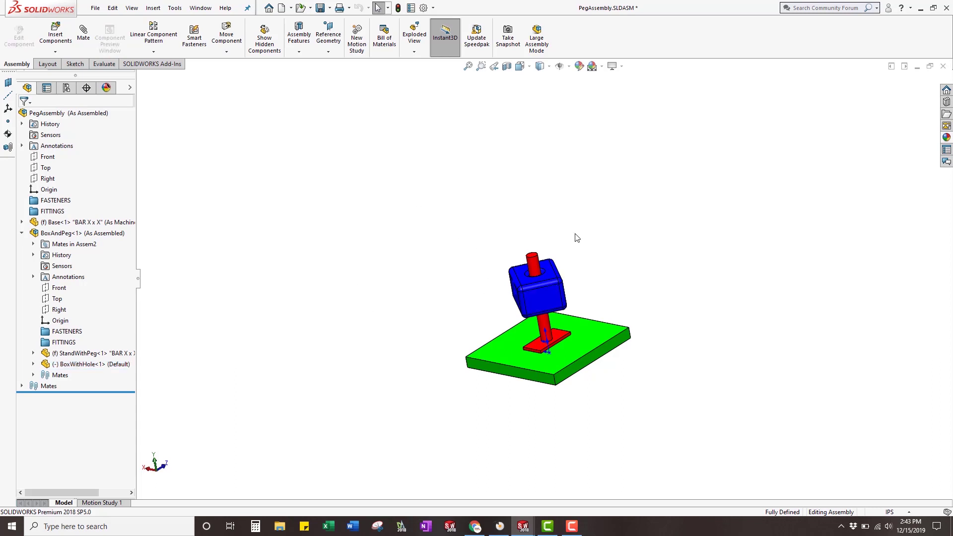
{"action": "left_click", "coordinate": [510, 526]}
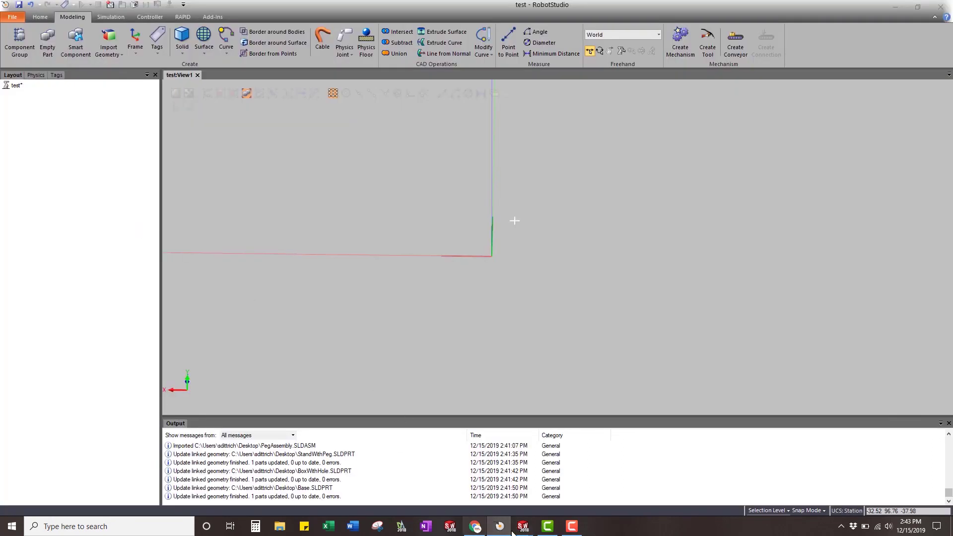
{"action": "mouse_move", "coordinate": [524, 527]}
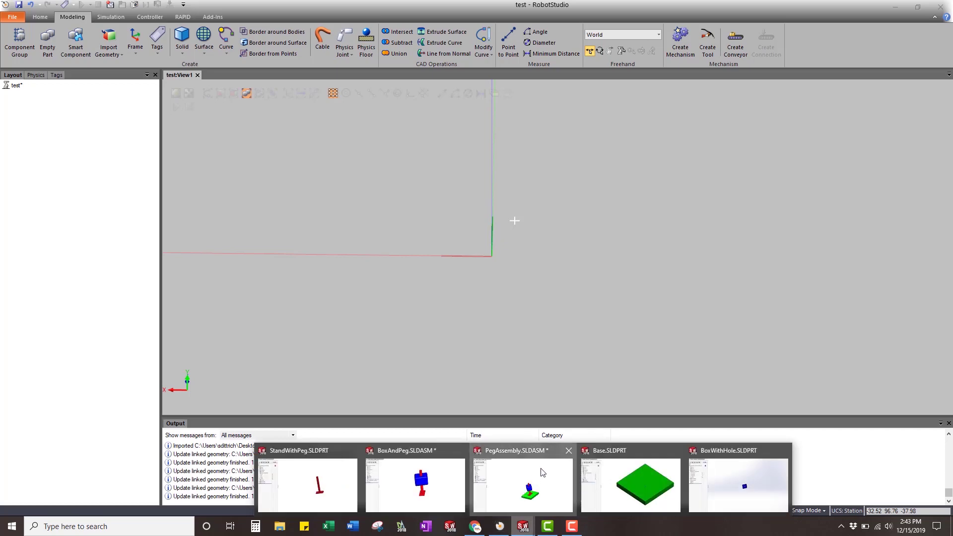
{"action": "left_click", "coordinate": [534, 475]}
{"action": "left_click", "coordinate": [21, 233]}
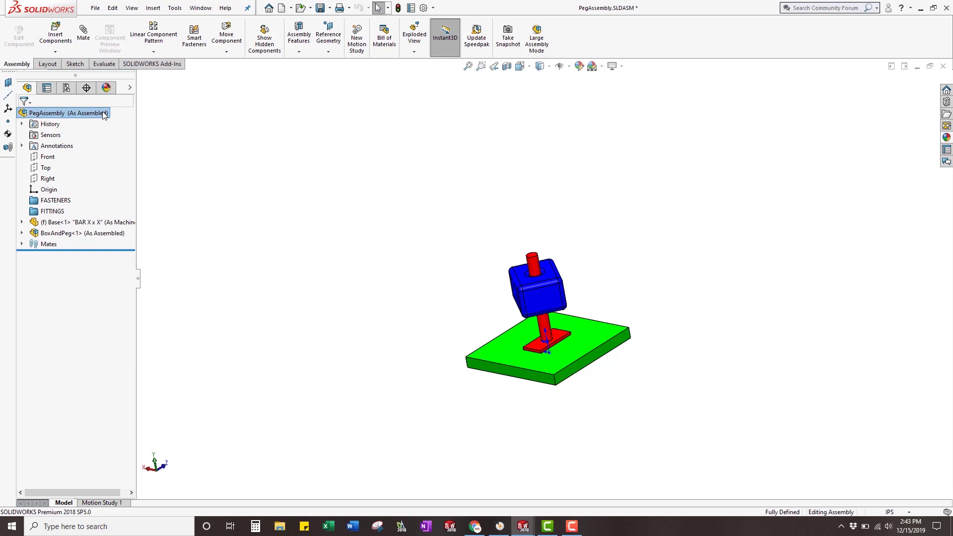
{"action": "left_click", "coordinate": [56, 222]}
{"action": "left_click", "coordinate": [54, 233]}
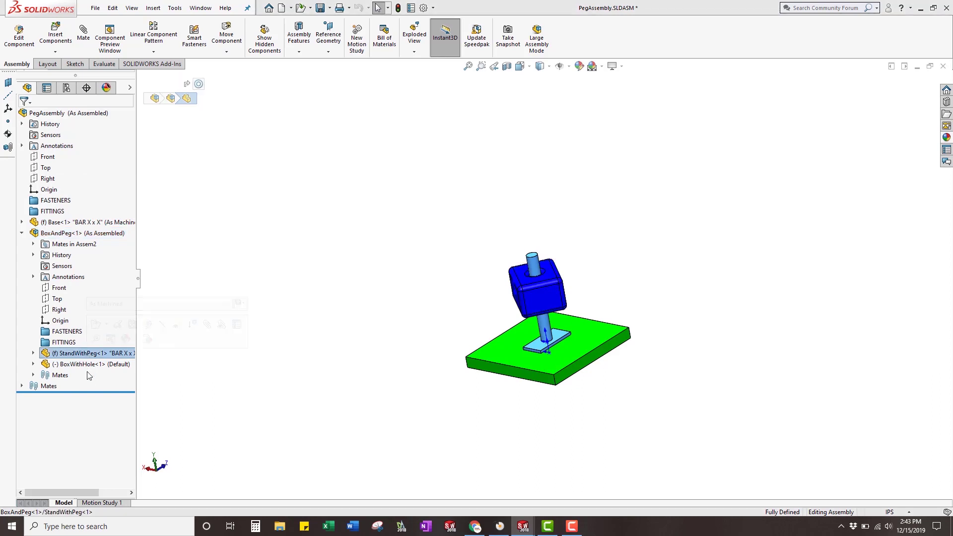
{"action": "left_click", "coordinate": [89, 364]}
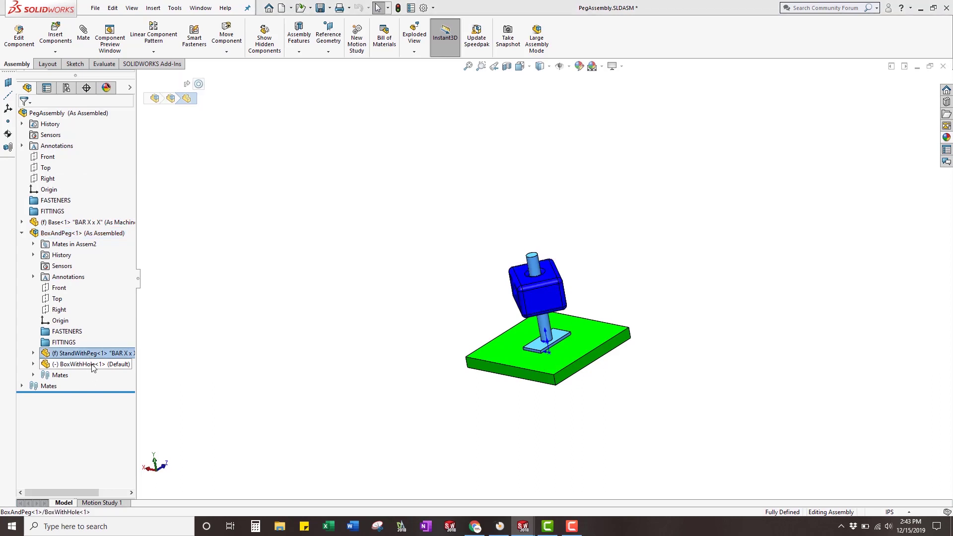
{"action": "left_click", "coordinate": [500, 526]}
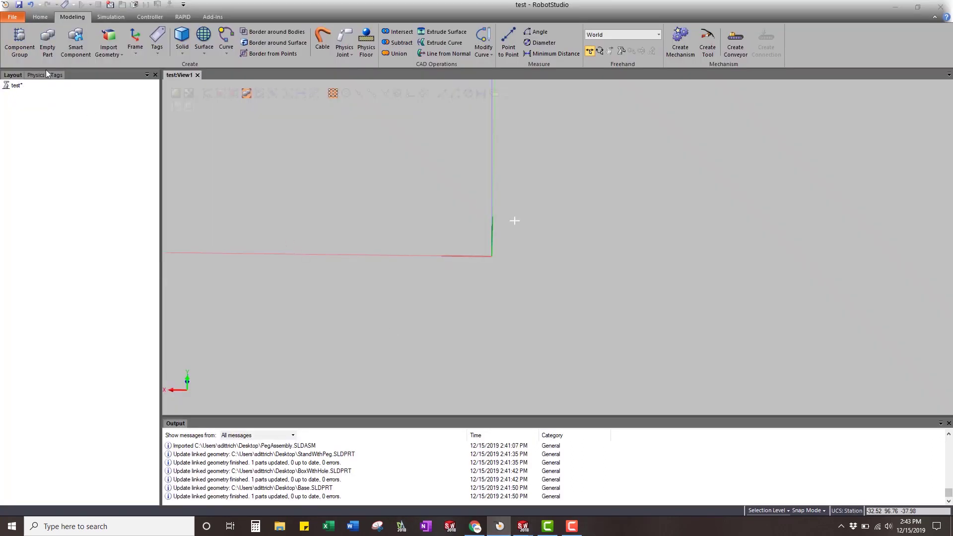
Import PegAssembly.SLDASM from the Desktop with Link to Geometry enabled
{"action": "left_click", "coordinate": [109, 52]}
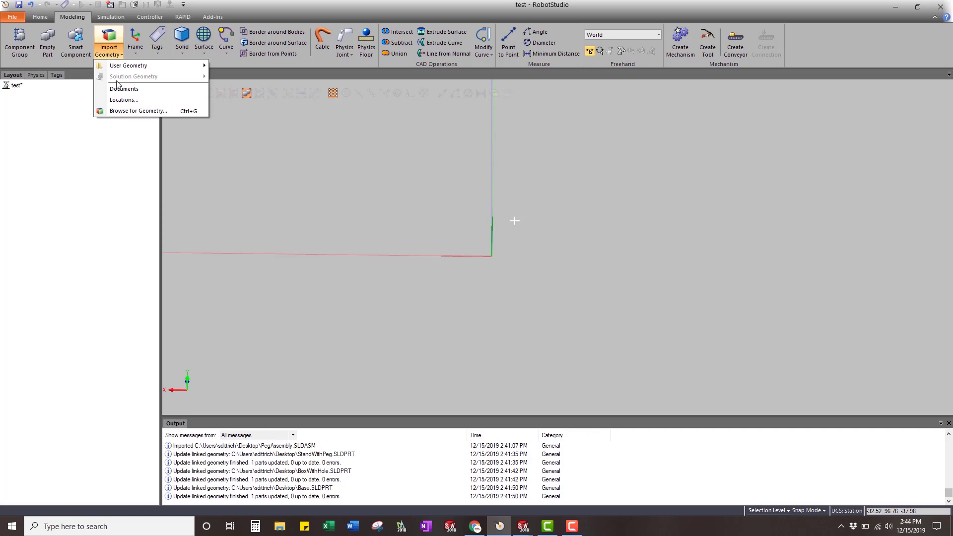
{"action": "left_click", "coordinate": [142, 111]}
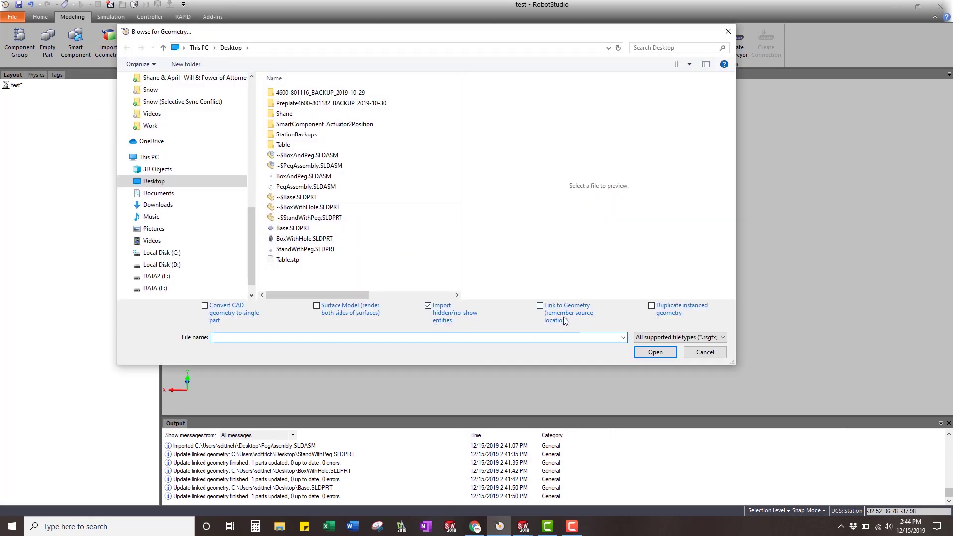
{"action": "left_click", "coordinate": [317, 186]}
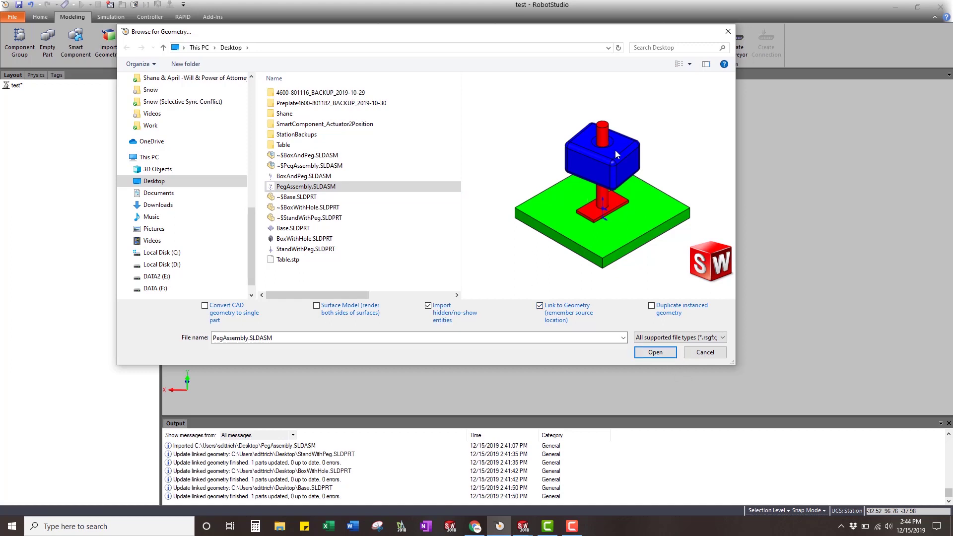
{"action": "left_click", "coordinate": [654, 352]}
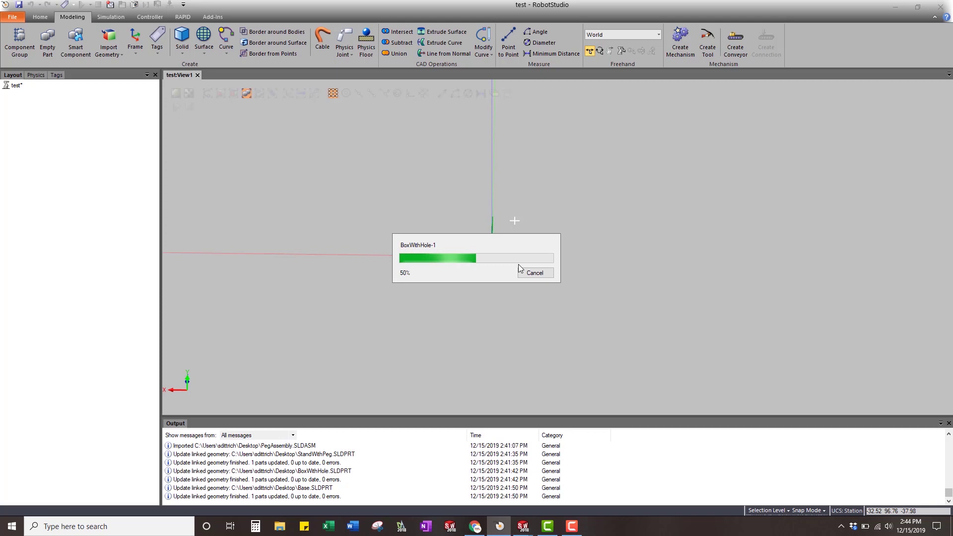
Expand PegAssembly_6 and BoxAndPeg-1 in the Layout tree to show Base-1, BoxWithHole-1 and StandWithPeg-1
{"action": "left_click", "coordinate": [657, 240]}
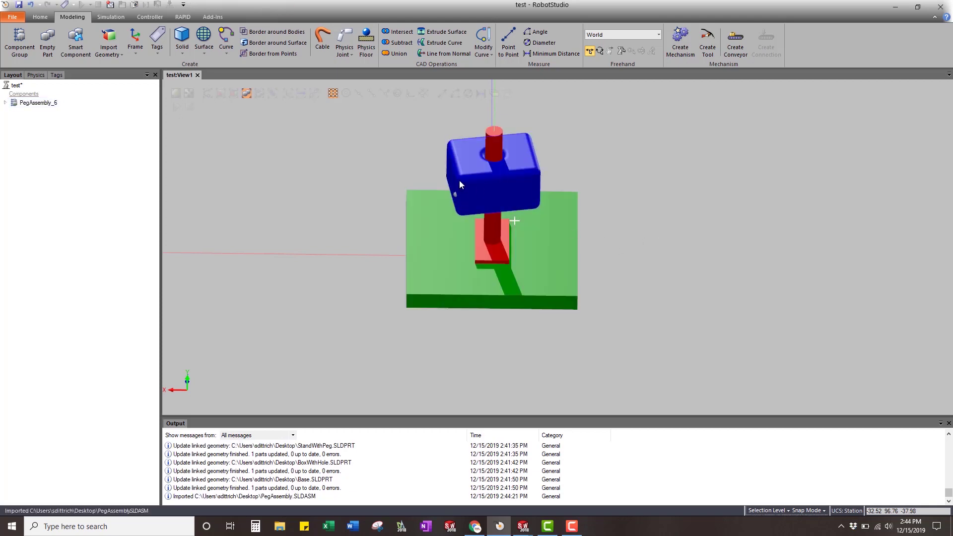
{"action": "left_click", "coordinate": [5, 103]}
{"action": "left_click", "coordinate": [13, 121]}
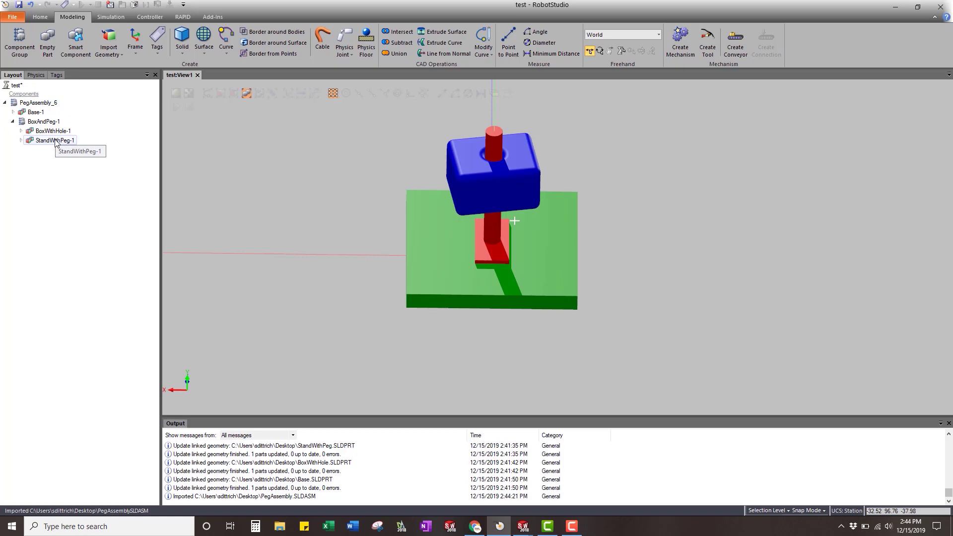
{"action": "key", "text": "alt+Tab"}
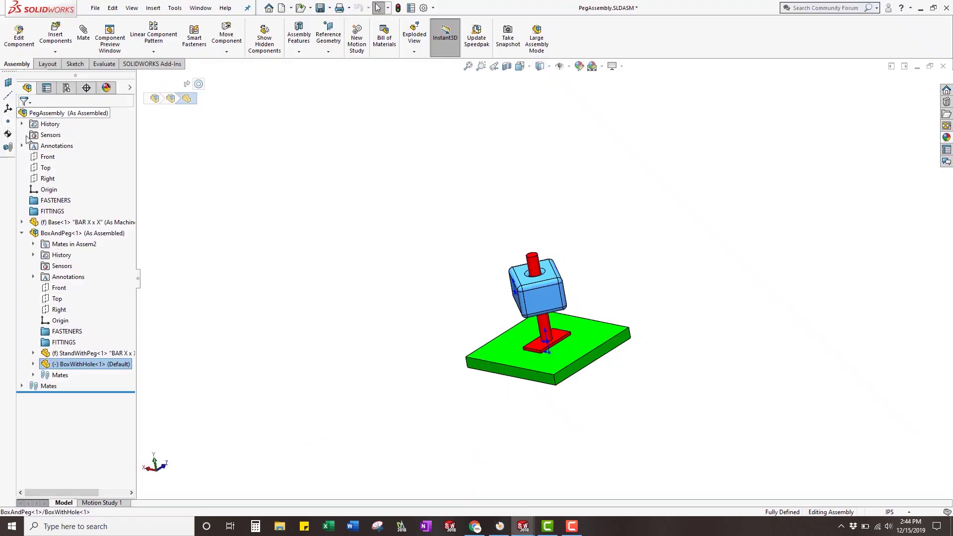
{"action": "key", "text": "alt+Tab"}
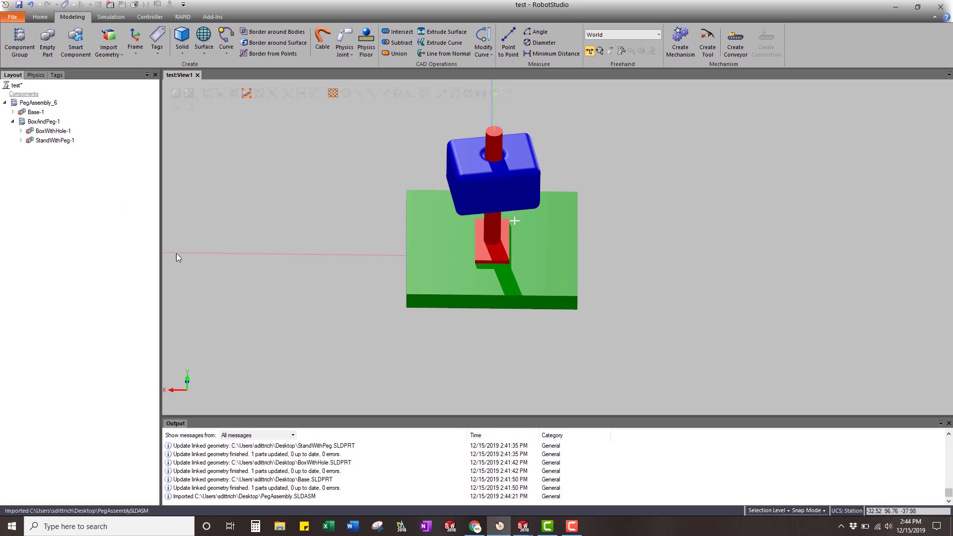
Update PegAssembly_6's linked geometry, then link Base-1 to Base.SLDPRT
{"action": "right_click", "coordinate": [36, 102]}
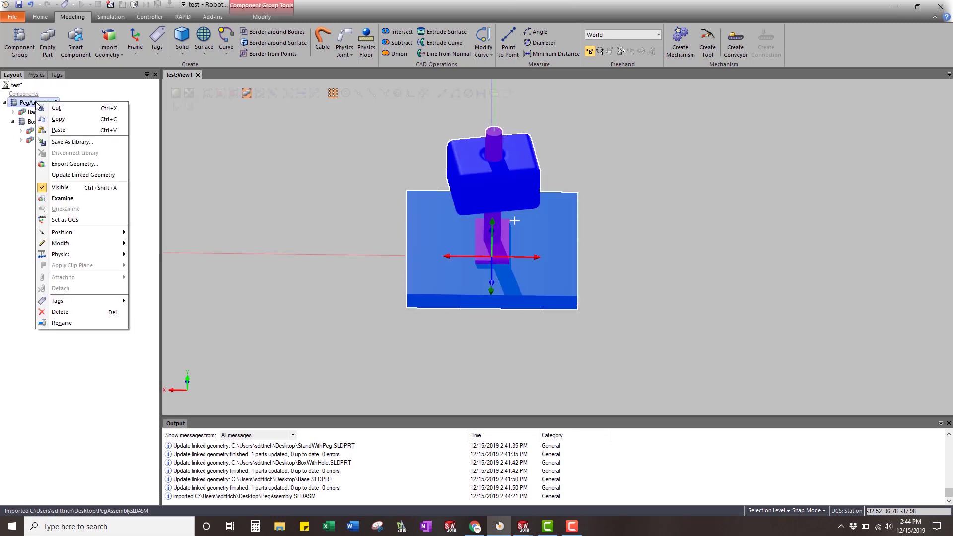
{"action": "left_click", "coordinate": [87, 175]}
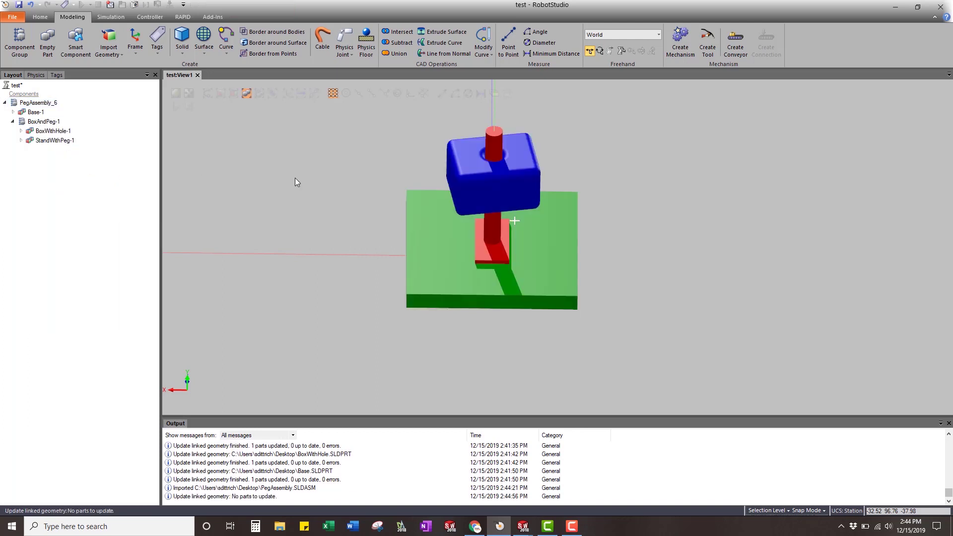
{"action": "left_click", "coordinate": [35, 112]}
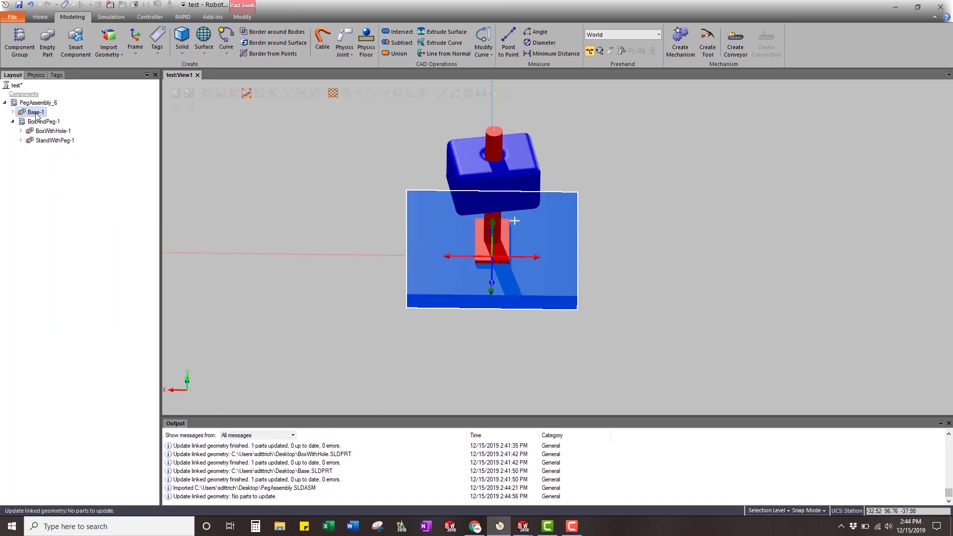
{"action": "right_click", "coordinate": [35, 114]}
{"action": "mouse_move", "coordinate": [73, 187]}
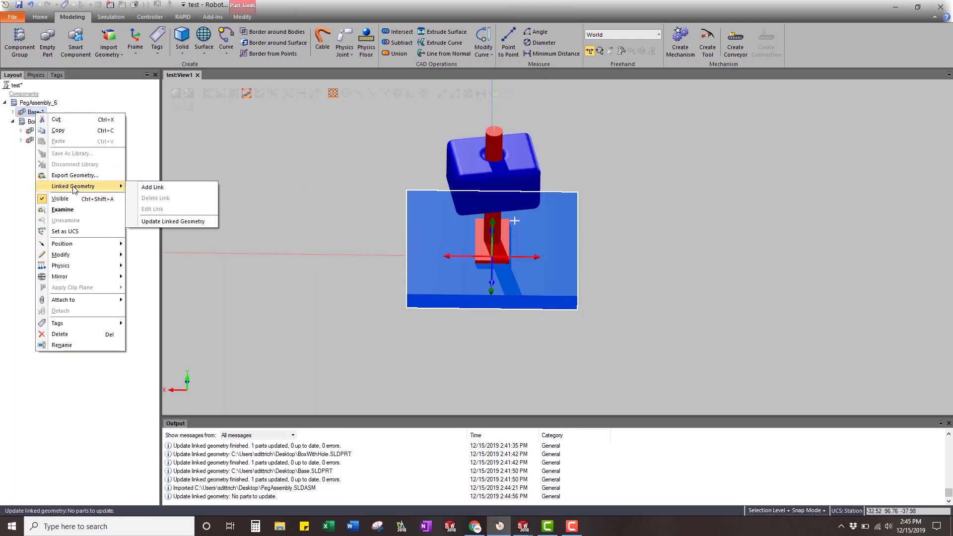
{"action": "left_click", "coordinate": [171, 187]}
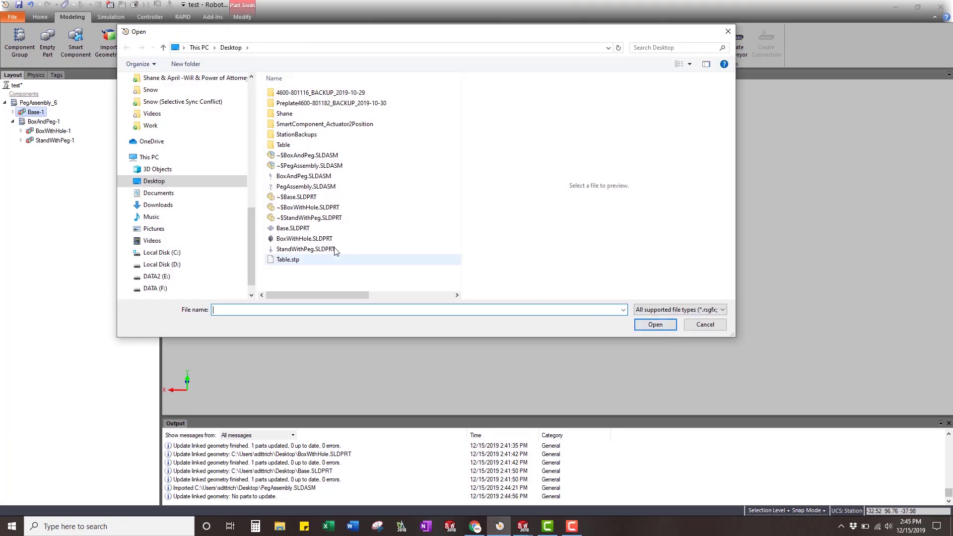
{"action": "left_click", "coordinate": [293, 228]}
{"action": "left_click", "coordinate": [655, 324]}
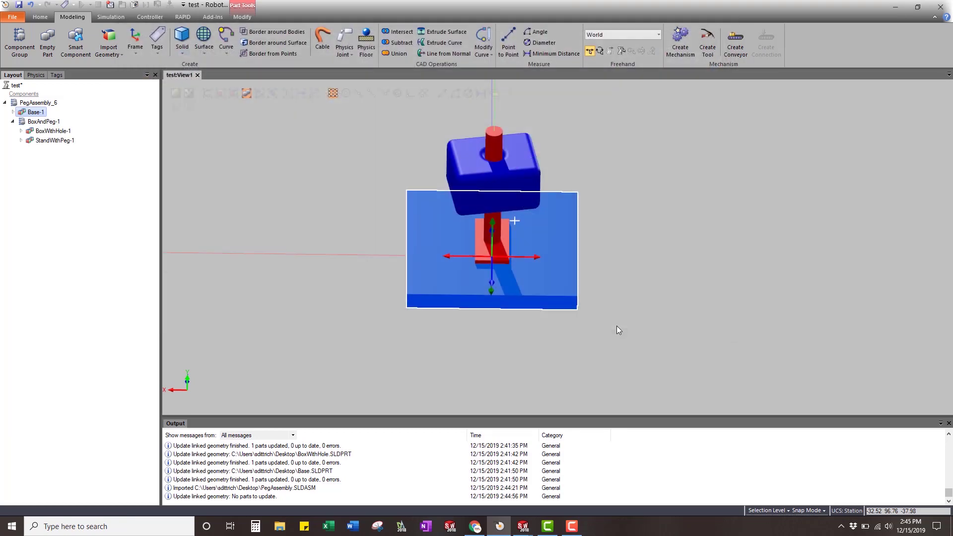
Link BoxWithHole-1 to BoxWithHole.SLDPRT
{"action": "right_click", "coordinate": [44, 131]}
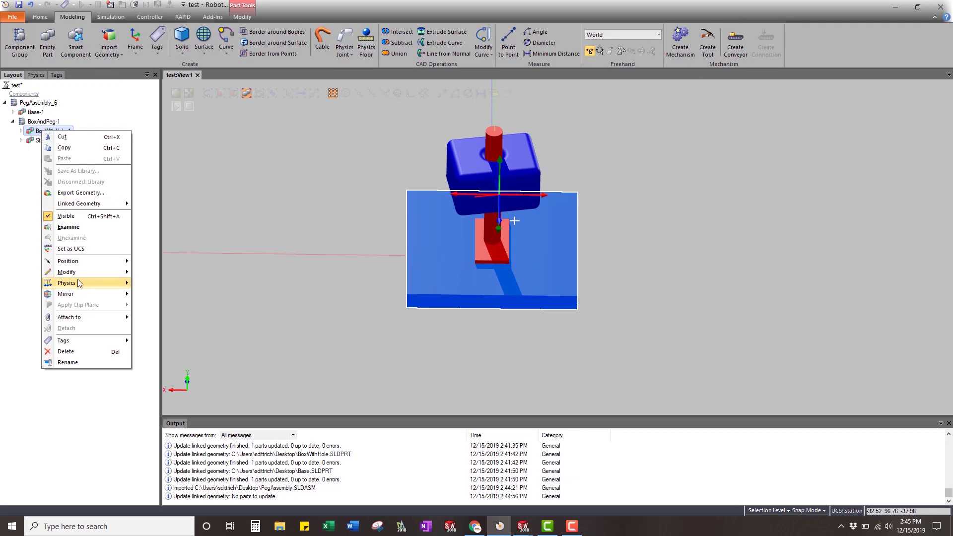
{"action": "mouse_move", "coordinate": [80, 207]}
{"action": "left_click", "coordinate": [172, 205]}
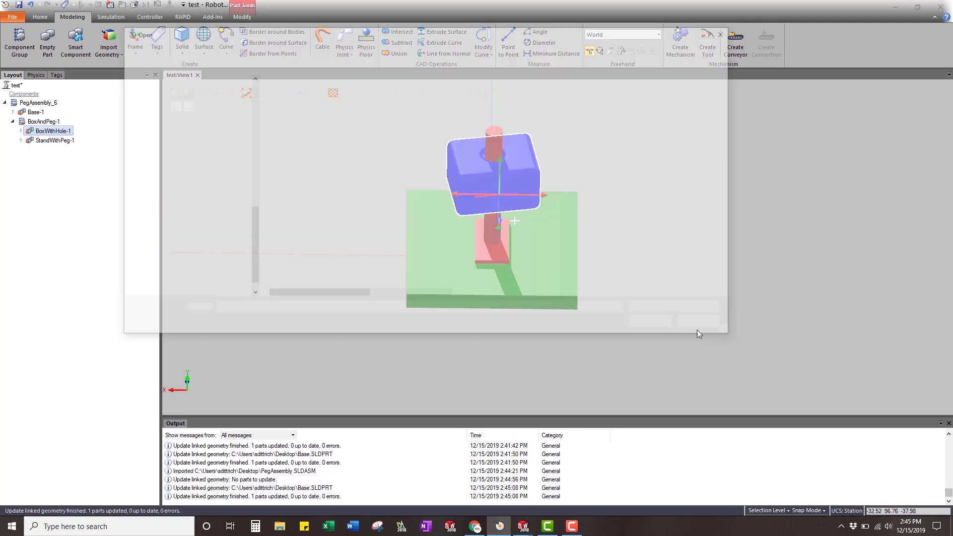
{"action": "left_click", "coordinate": [315, 238]}
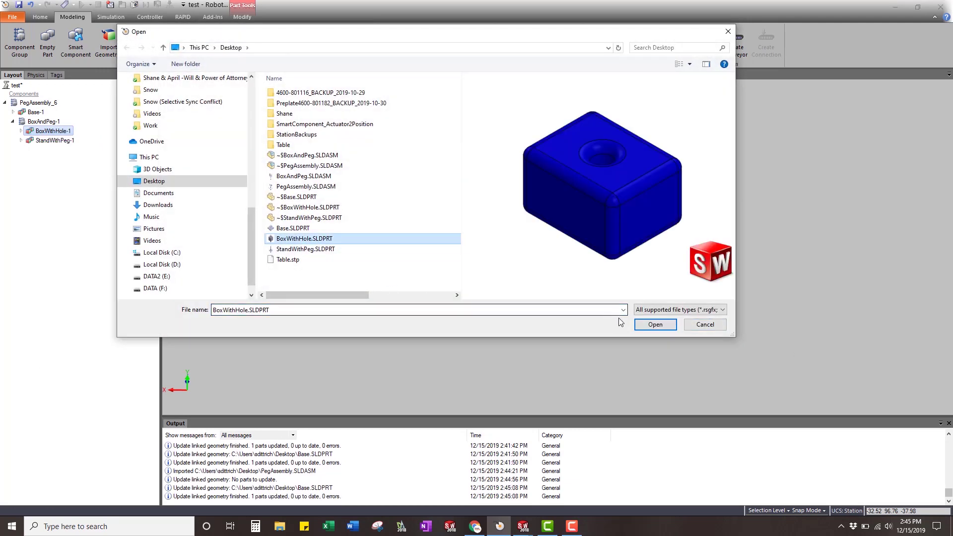
{"action": "left_click", "coordinate": [655, 325]}
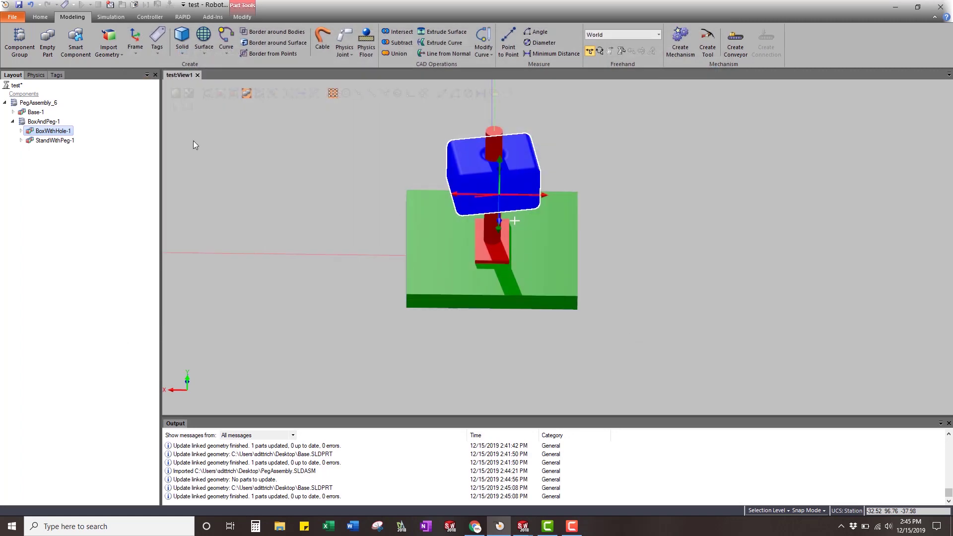
Link StandWithPeg-1 to StandWithPeg.SLDPRT
{"action": "right_click", "coordinate": [53, 141]}
{"action": "mouse_move", "coordinate": [100, 218]}
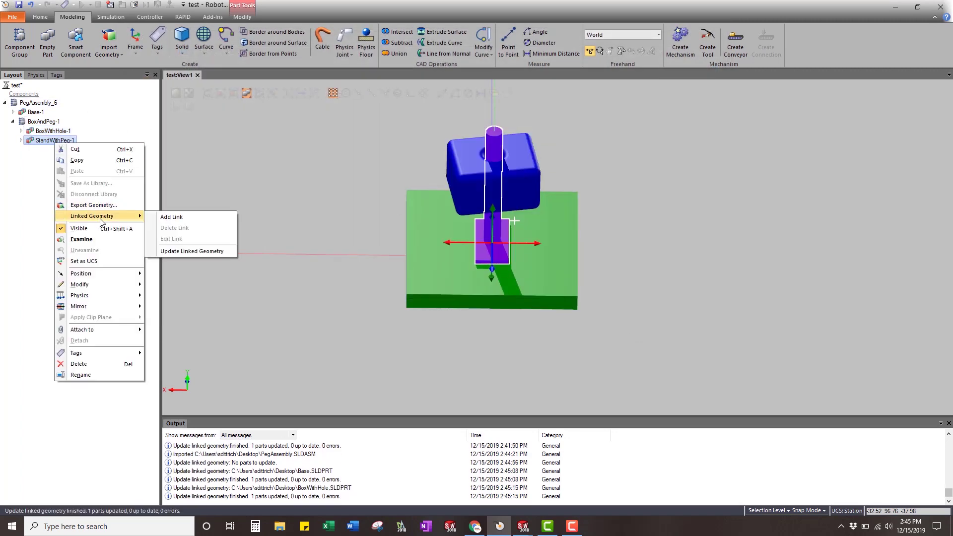
{"action": "left_click", "coordinate": [209, 219]}
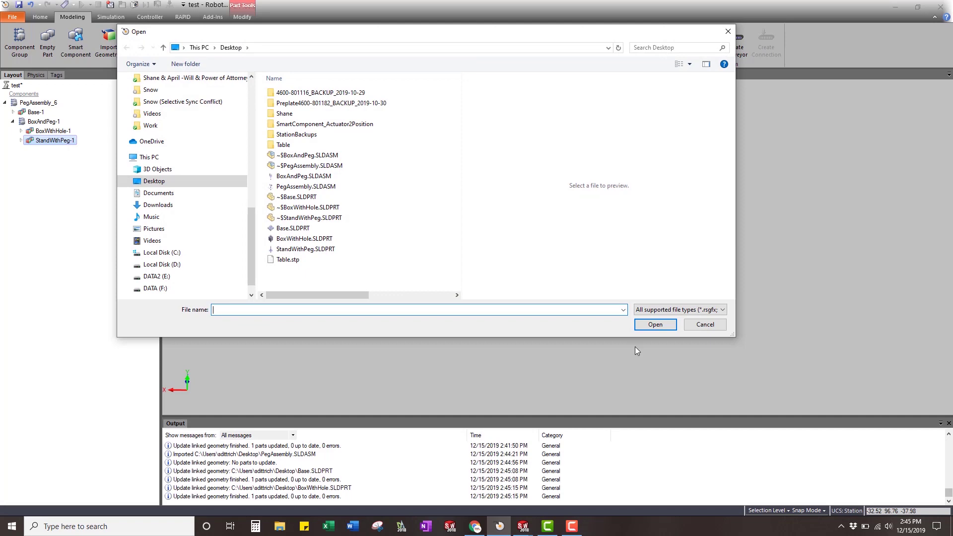
{"action": "left_click", "coordinate": [305, 248]}
{"action": "left_click", "coordinate": [648, 325]}
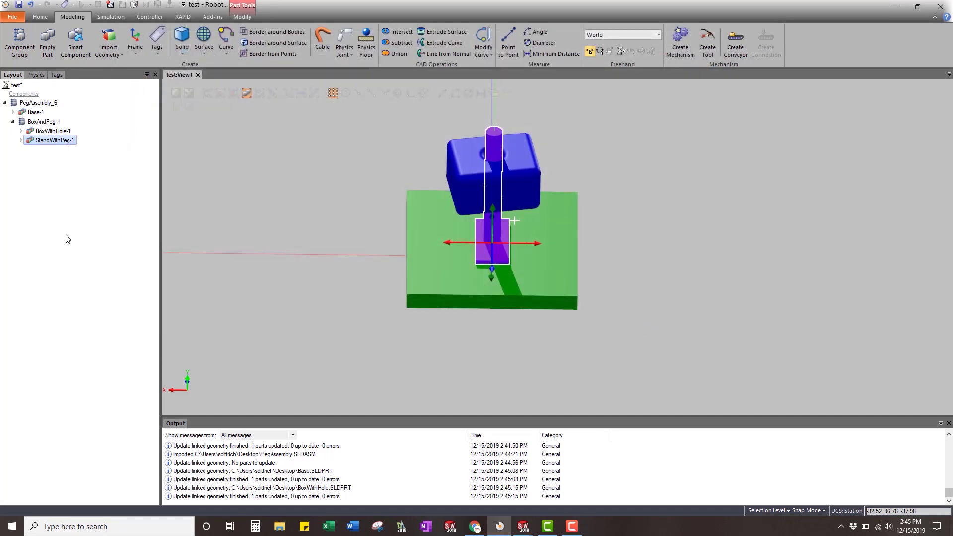
Change the base plate's 10.00 length dimension to 20 inches and save the assembly
{"action": "key", "text": "alt+Tab"}
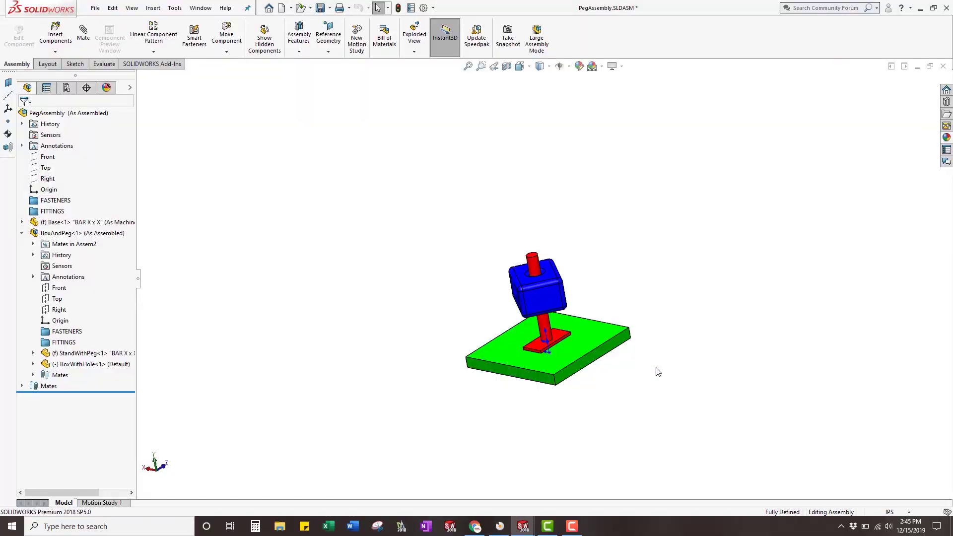
{"action": "left_click", "coordinate": [574, 341]}
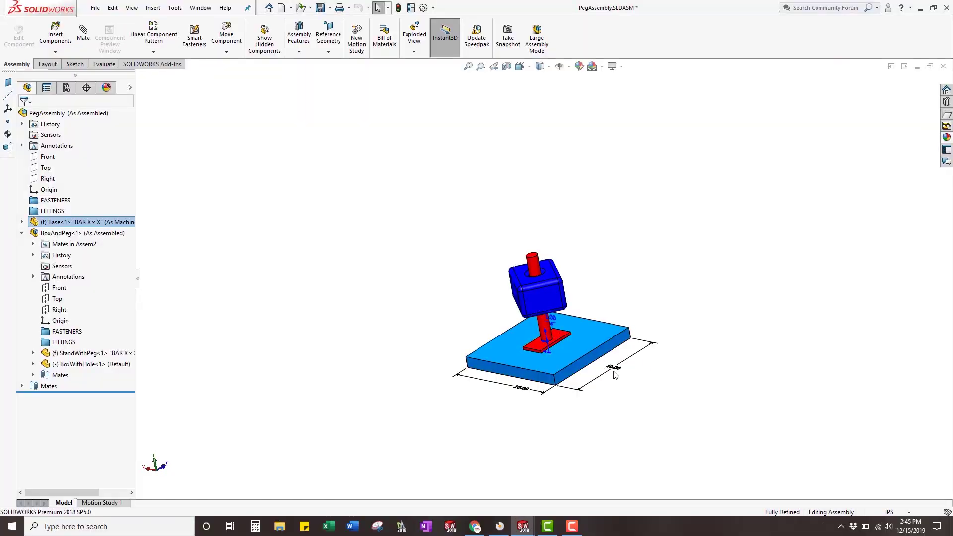
{"action": "double_click", "coordinate": [614, 370]}
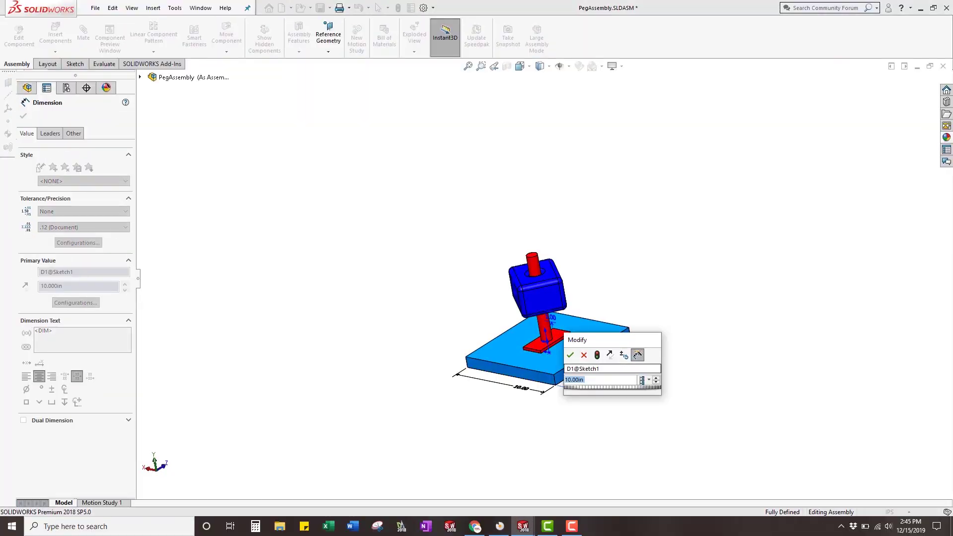
{"action": "type", "text": "20"}
{"action": "key", "text": "Return"}
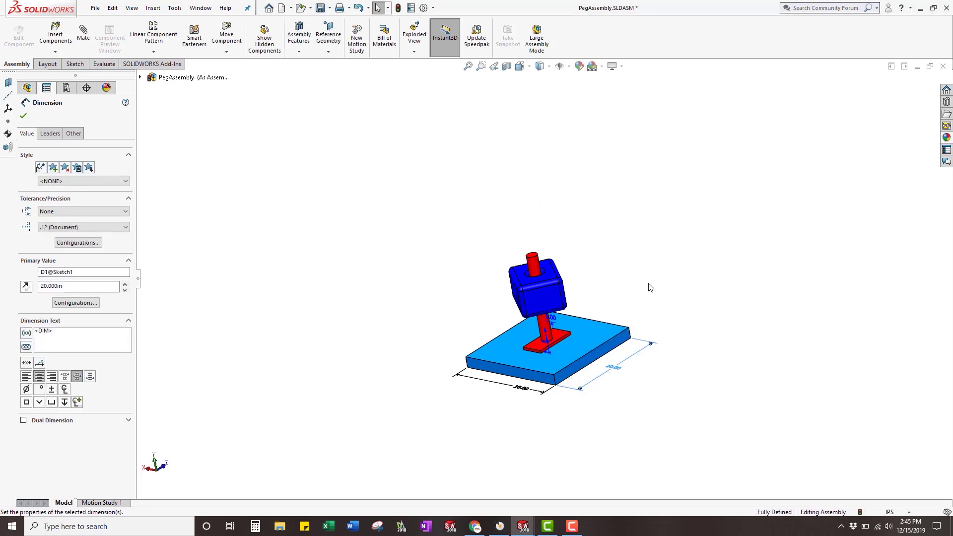
{"action": "left_click", "coordinate": [398, 8]}
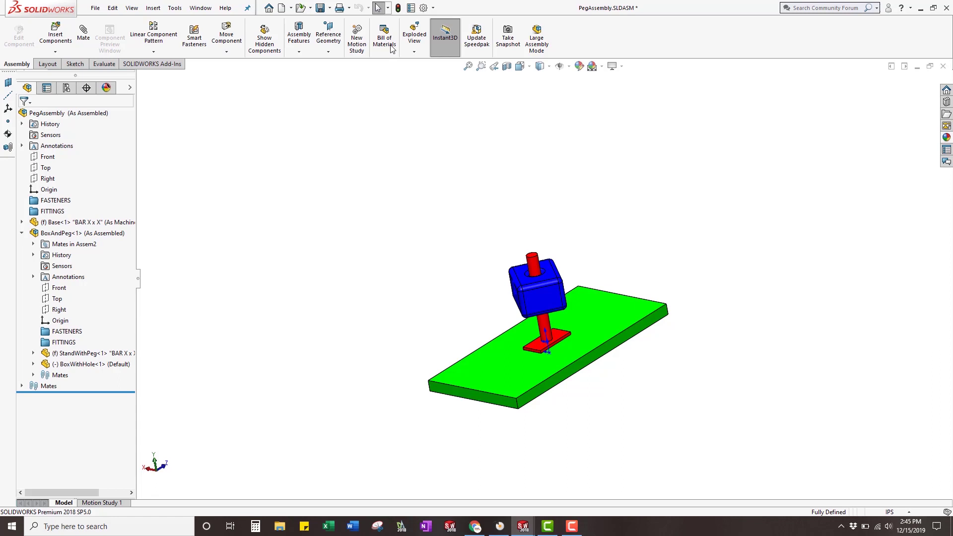
{"action": "left_click", "coordinate": [320, 7]}
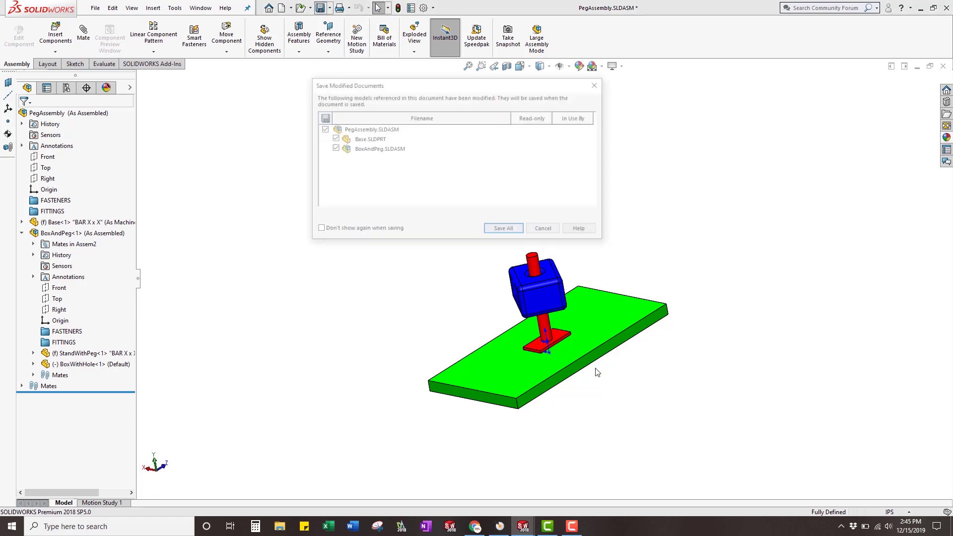
Save all modified documents, then update PegAssembly_6's linked geometry to show the 20-inch base
{"action": "left_click", "coordinate": [496, 231]}
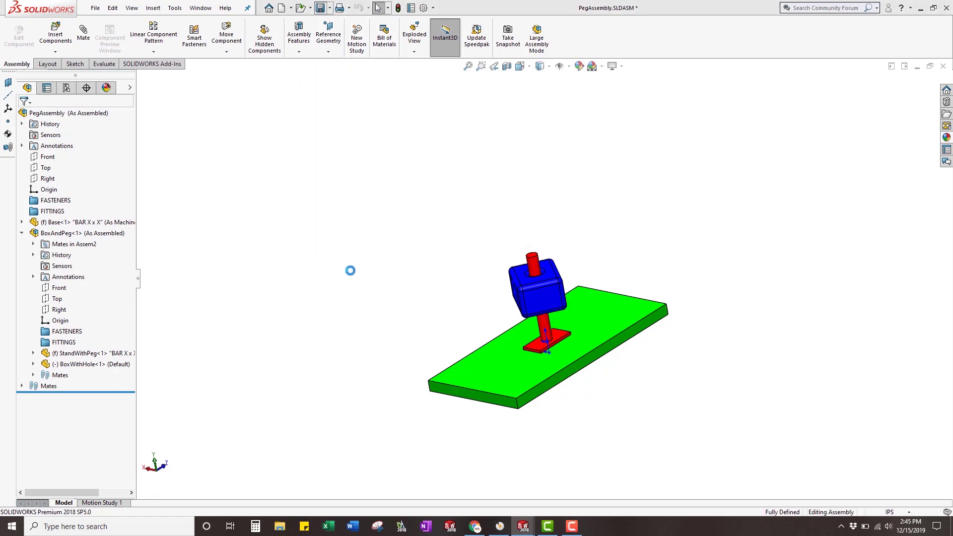
{"action": "key", "text": "alt+Tab"}
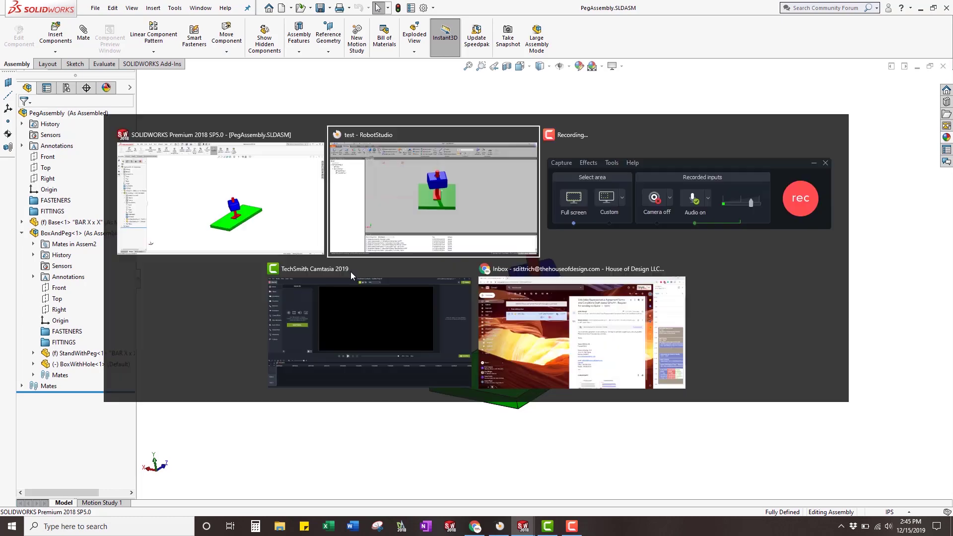
{"action": "right_click", "coordinate": [32, 104]}
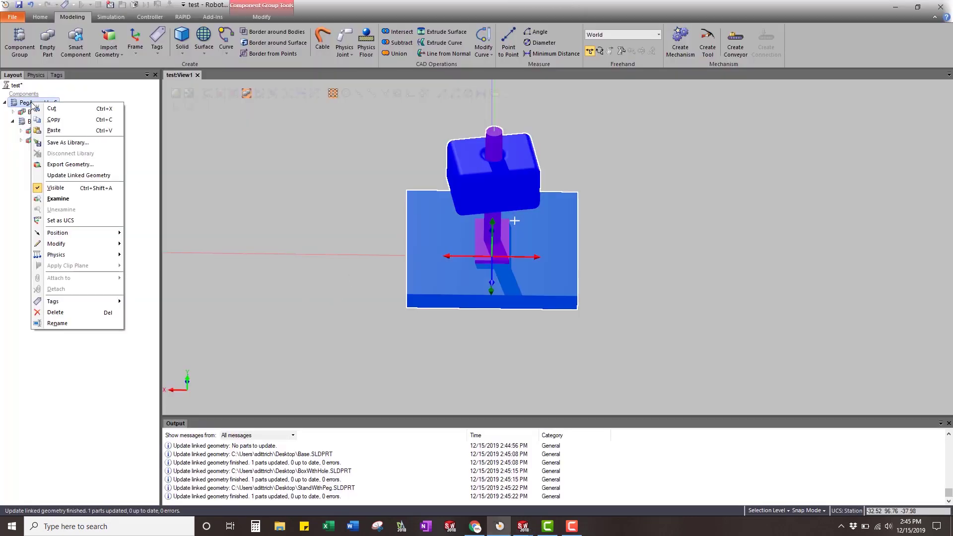
{"action": "left_click", "coordinate": [87, 177]}
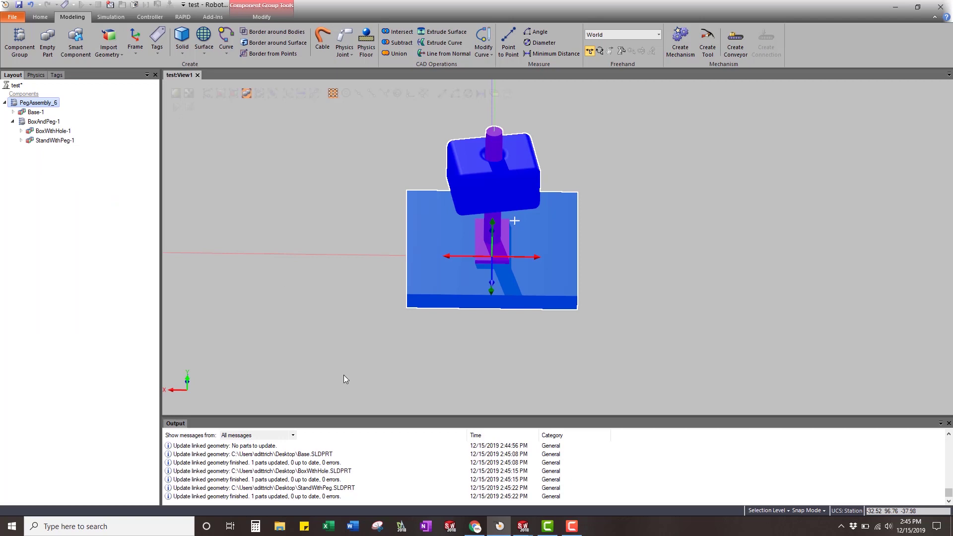
{"action": "left_click_drag", "start_coordinate": [387, 351], "coordinate": [598, 338], "text": "ctrl+shift"}
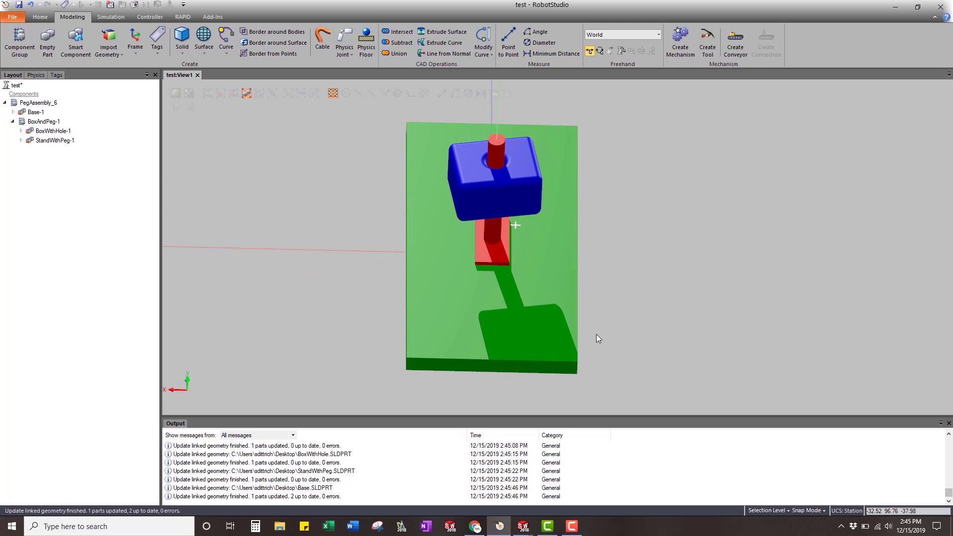
{"action": "key", "text": "alt+Tab"}
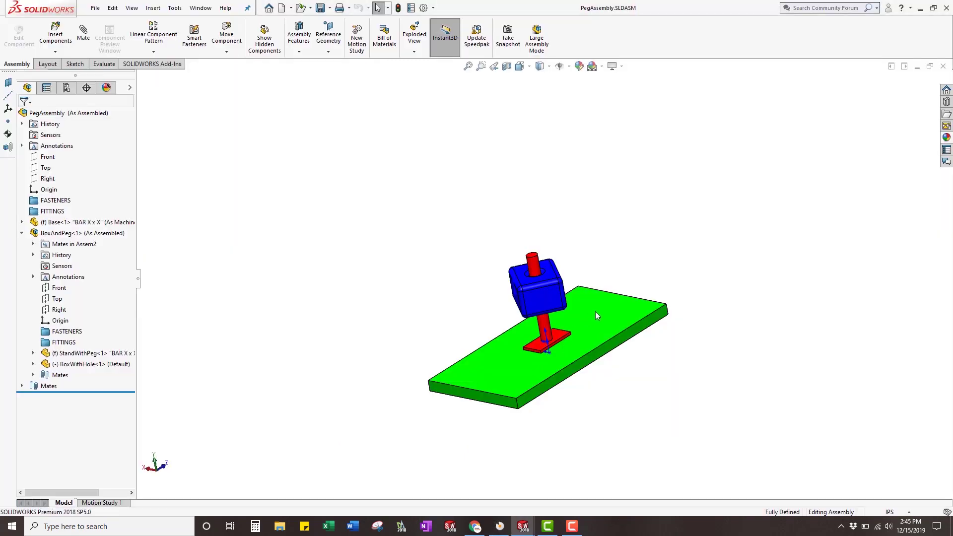
Recolour the Base.SLDPRT plate purple (RGB 192, 0, 192), save it and close the part
{"action": "left_click", "coordinate": [596, 313]}
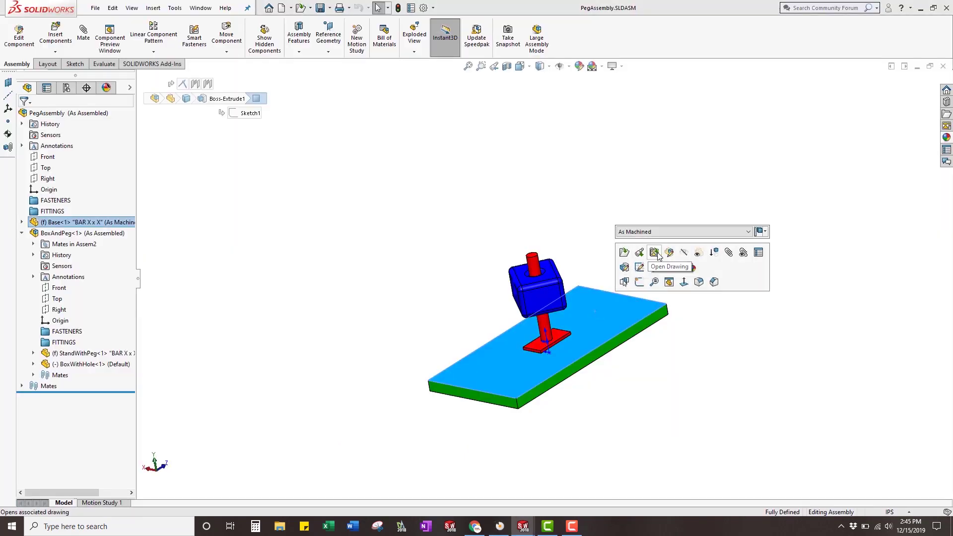
{"action": "left_click", "coordinate": [644, 301]}
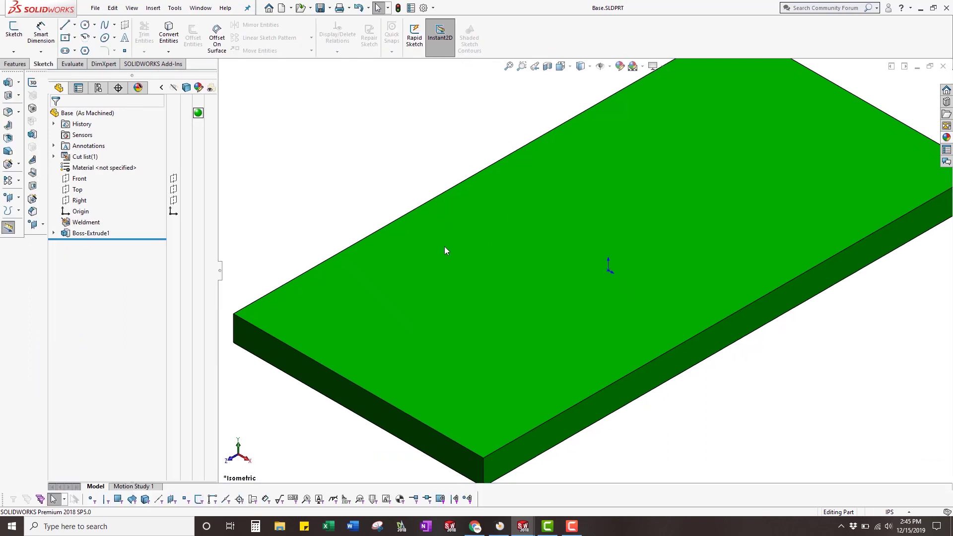
{"action": "left_click", "coordinate": [198, 113]}
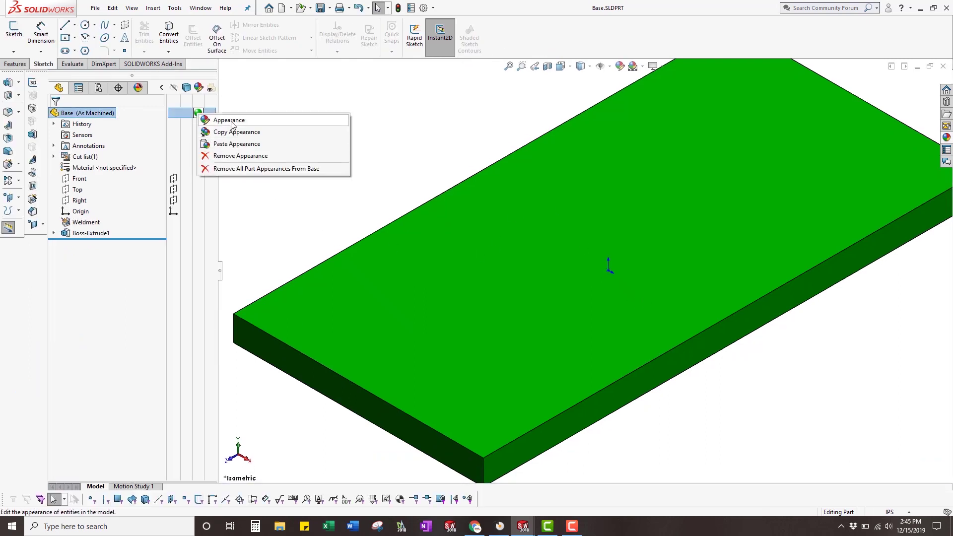
{"action": "left_click", "coordinate": [232, 124]}
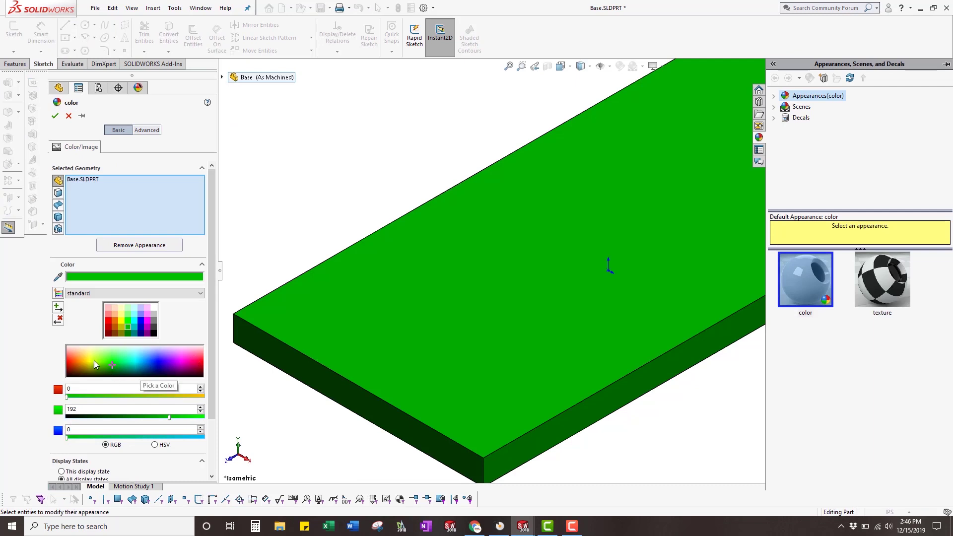
{"action": "left_click", "coordinate": [148, 321]}
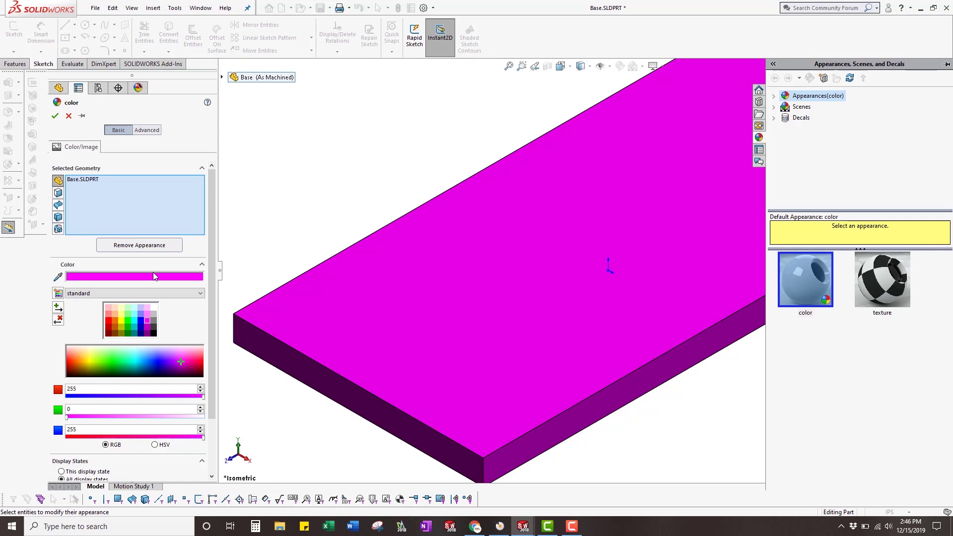
{"action": "left_click", "coordinate": [147, 326]}
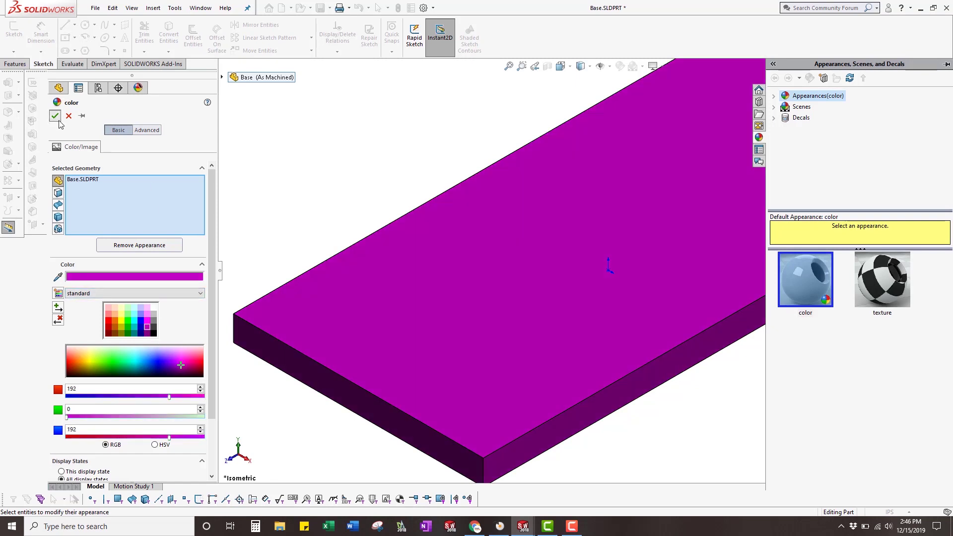
{"action": "left_click", "coordinate": [56, 118]}
{"action": "left_click", "coordinate": [320, 8]}
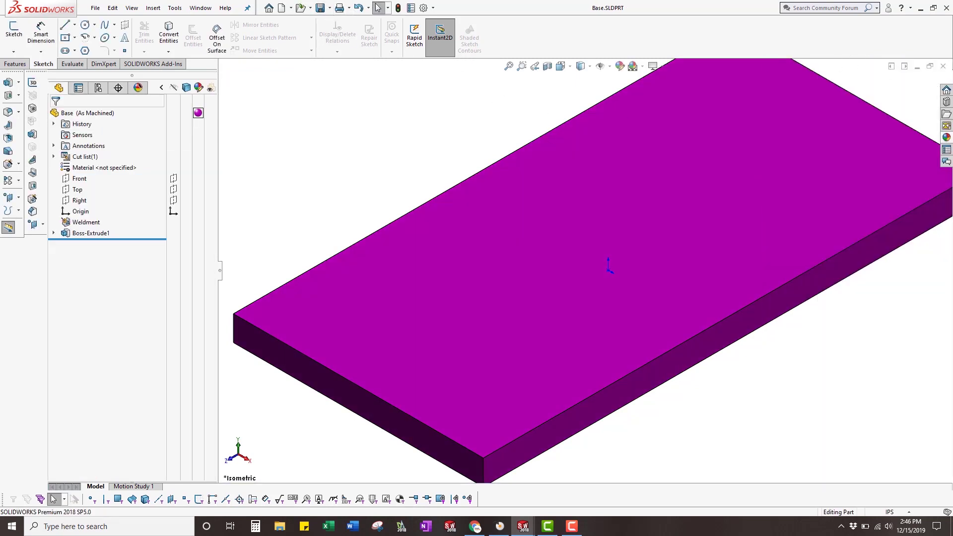
{"action": "left_click", "coordinate": [943, 66]}
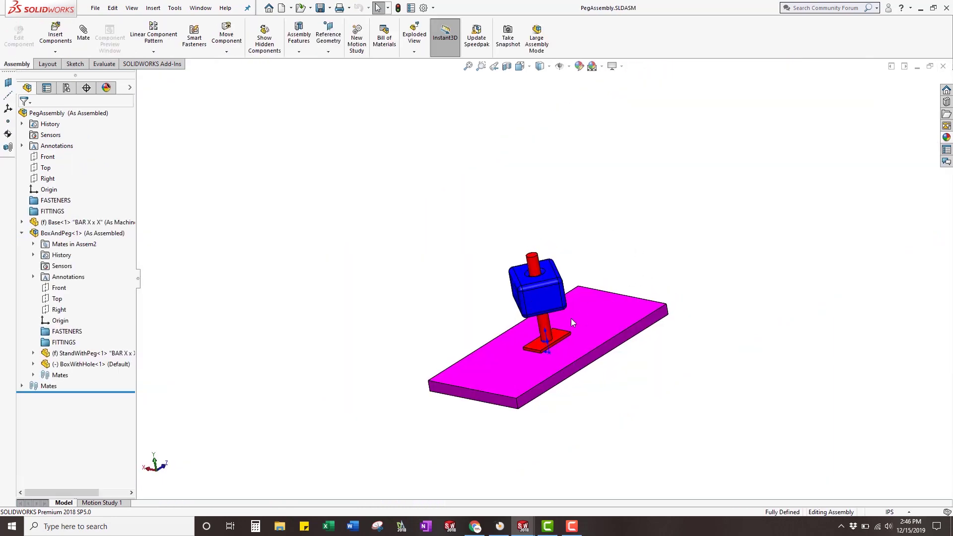
Update PegAssembly_6's linked geometry so the base plate shows magenta, then deselect it
{"action": "key", "text": "alt+Tab"}
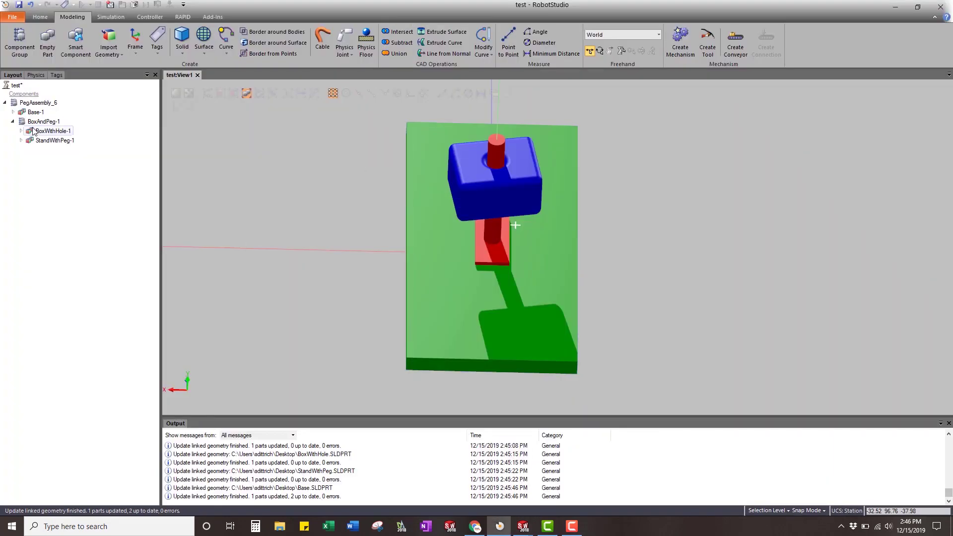
{"action": "right_click", "coordinate": [32, 102]}
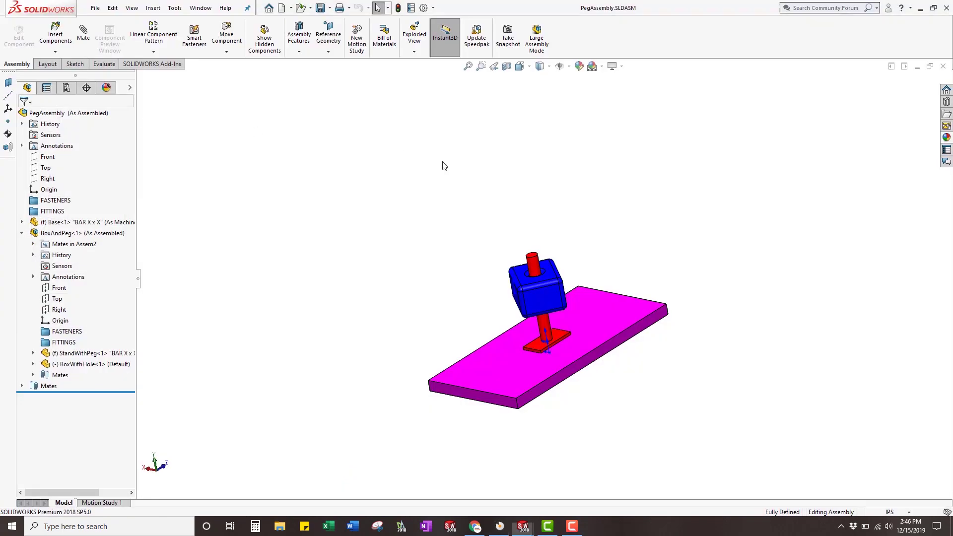
{"action": "key", "text": "alt+Tab"}
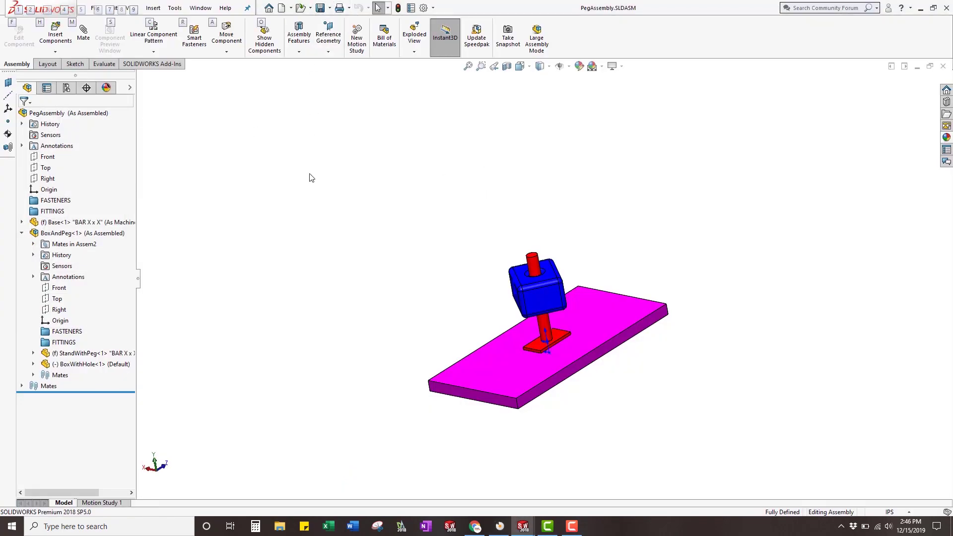
{"action": "key", "text": "alt+Tab"}
{"action": "right_click", "coordinate": [32, 102]}
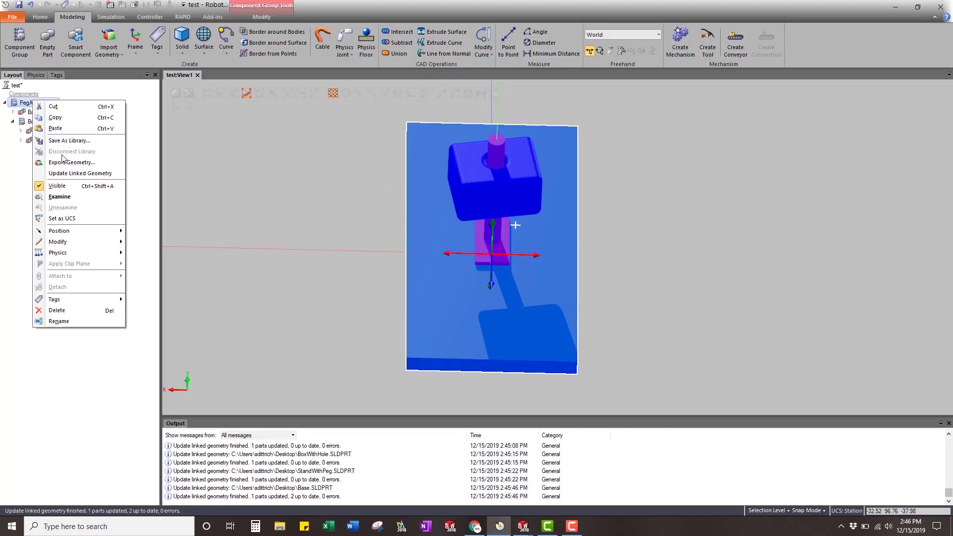
{"action": "left_click", "coordinate": [70, 174]}
{"action": "left_click", "coordinate": [324, 181]}
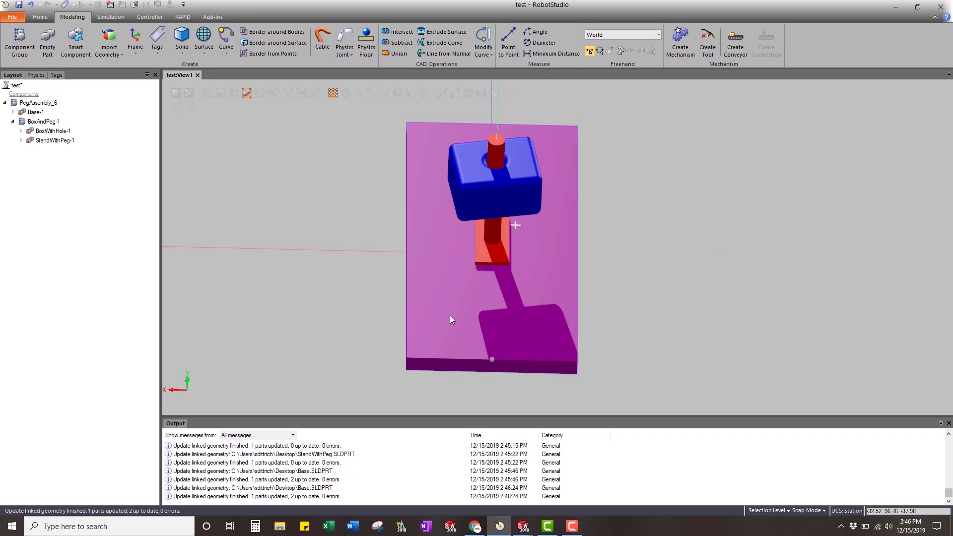
{"action": "mouse_move", "coordinate": [521, 532]}
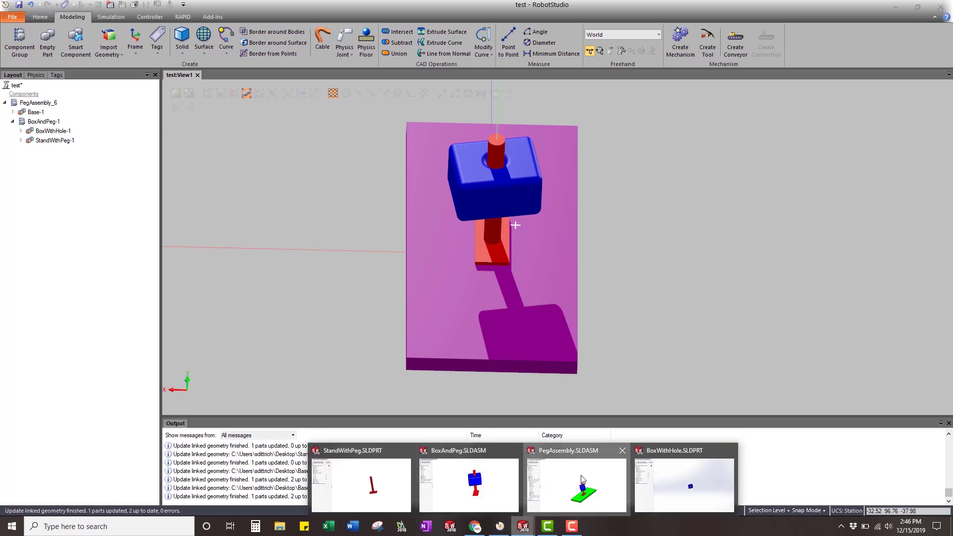
Make BoxAndPeg flexible and drag the blue box down the peg toward the base plate
{"action": "left_click", "coordinate": [582, 479]}
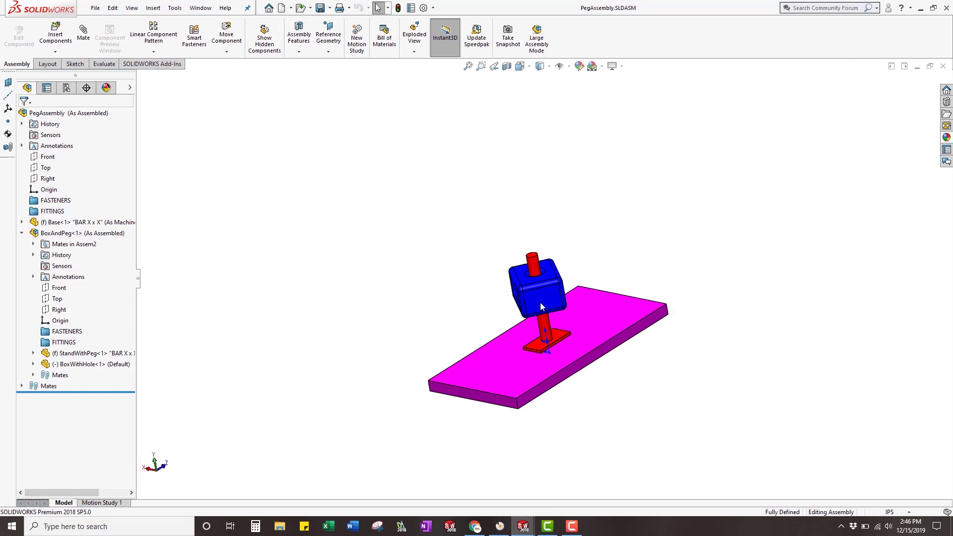
{"action": "left_click", "coordinate": [64, 235]}
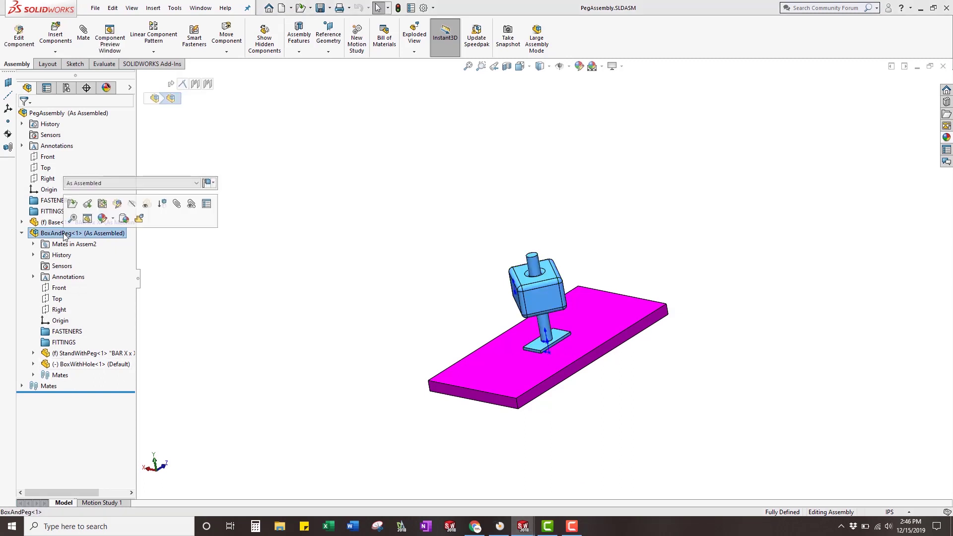
{"action": "left_click", "coordinate": [139, 219]}
{"action": "left_click", "coordinate": [504, 255]}
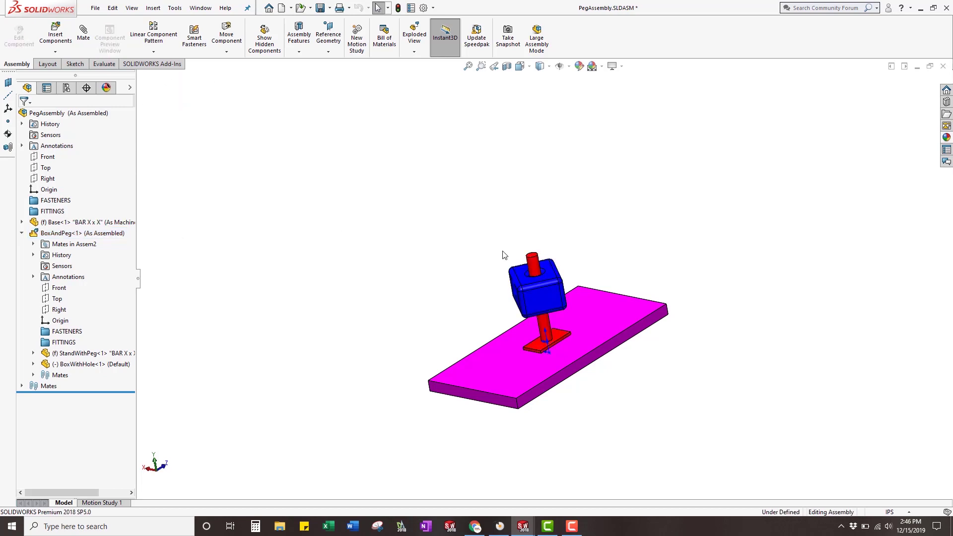
{"action": "left_click_drag", "start_coordinate": [547, 293], "coordinate": [547, 323]}
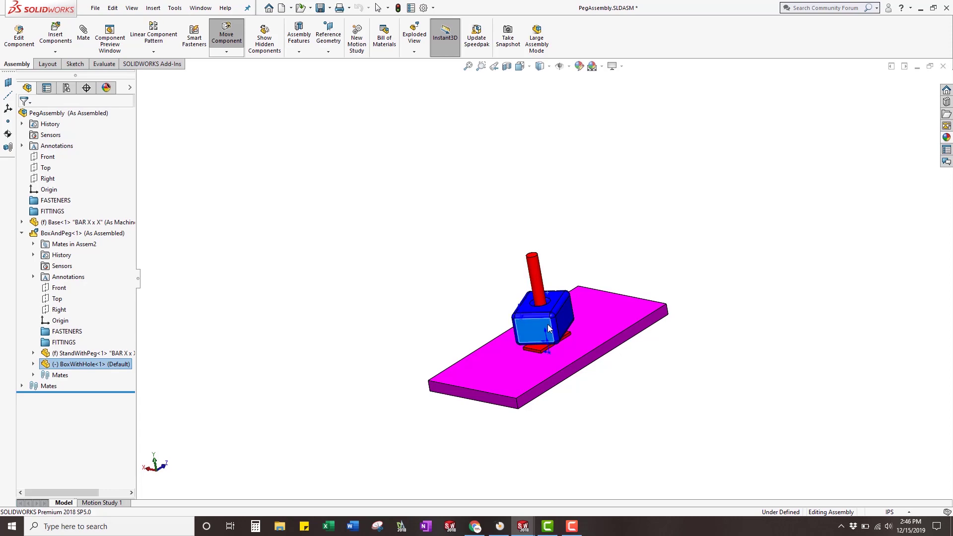
{"action": "left_click", "coordinate": [413, 268]}
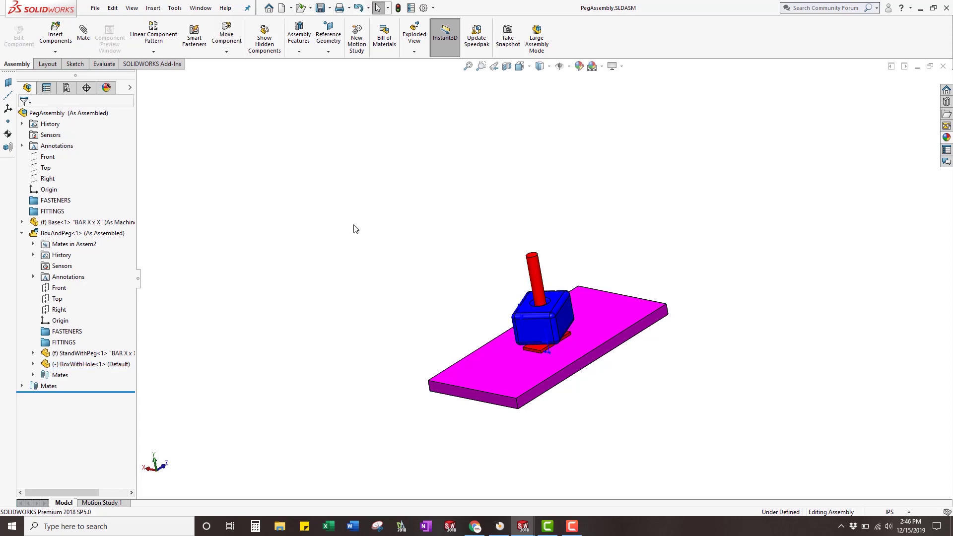
{"action": "key", "text": "alt+Tab"}
Update PegAssembly_6's linked geometry again and orbit to confirm the box stays high on the peg
{"action": "left_click", "coordinate": [36, 102]}
{"action": "right_click", "coordinate": [37, 102]}
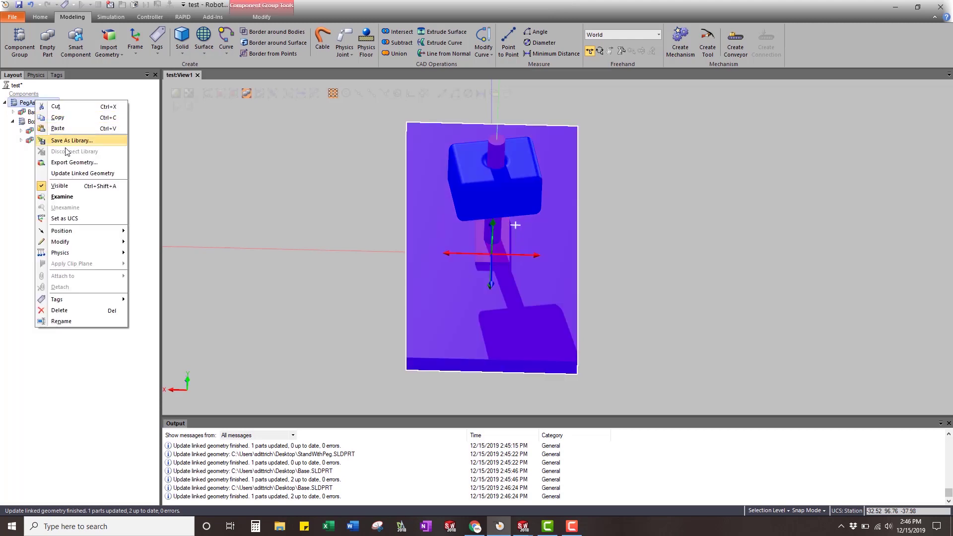
{"action": "left_click", "coordinate": [84, 174]}
{"action": "left_click", "coordinate": [297, 189]}
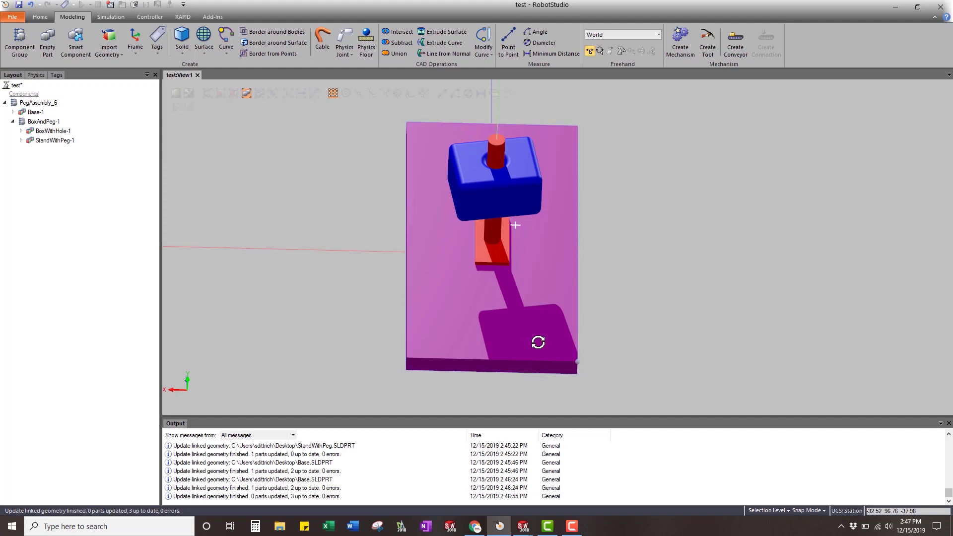
{"action": "left_click_drag", "start_coordinate": [538, 342], "coordinate": [523, 312], "text": "ctrl+shift"}
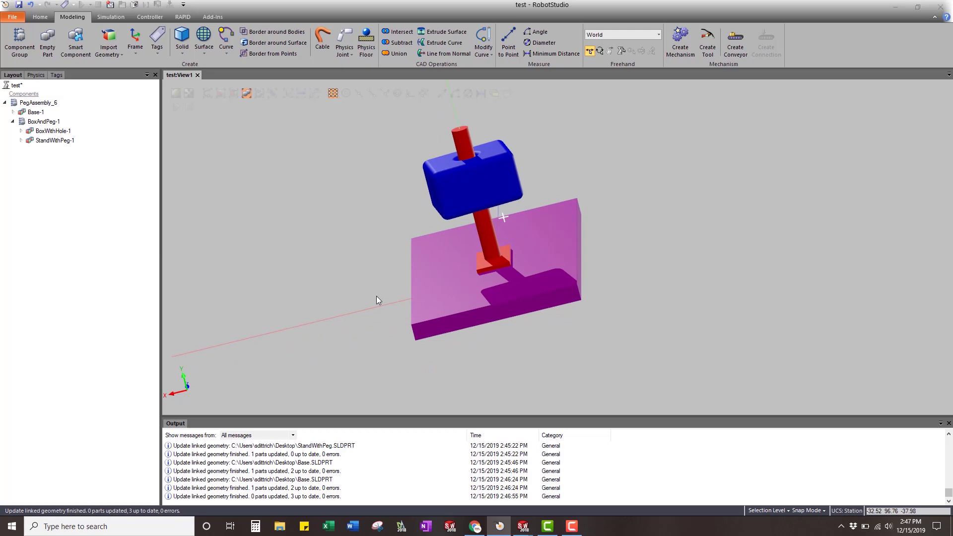
{"action": "key", "text": "alt+Tab"}
{"action": "key", "text": "alt+Tab"}
{"action": "key", "text": "alt+Tab"}
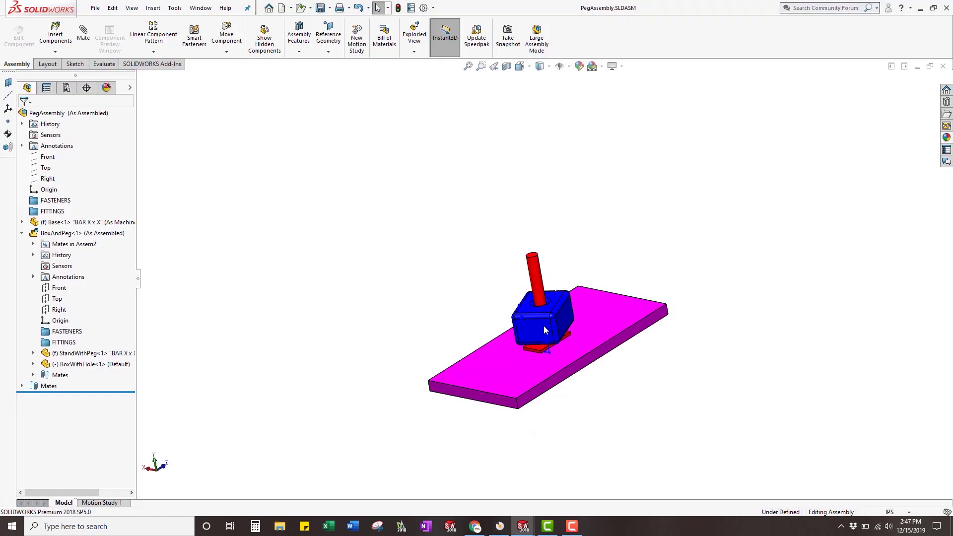
Change the blue BoxWithHole's D1@Sketch1 dimension from 3.00in to 6 inches and rebuild
{"action": "left_click", "coordinate": [543, 326]}
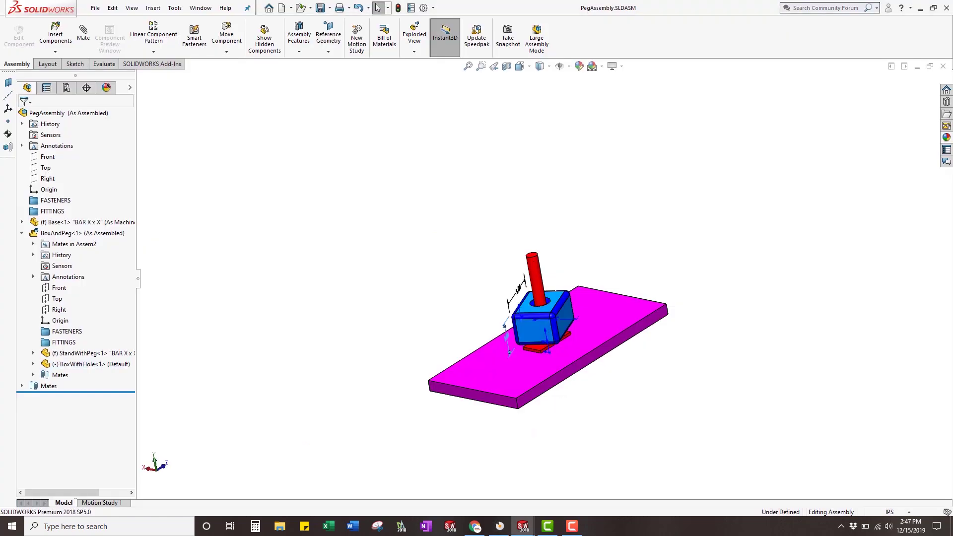
{"action": "double_click", "coordinate": [508, 339]}
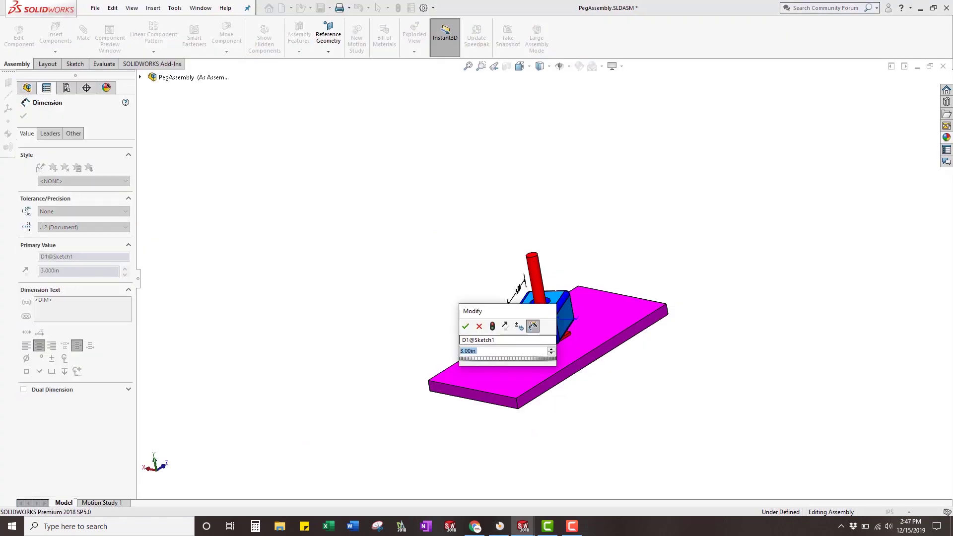
{"action": "type", "text": "6"}
{"action": "key", "text": "Return"}
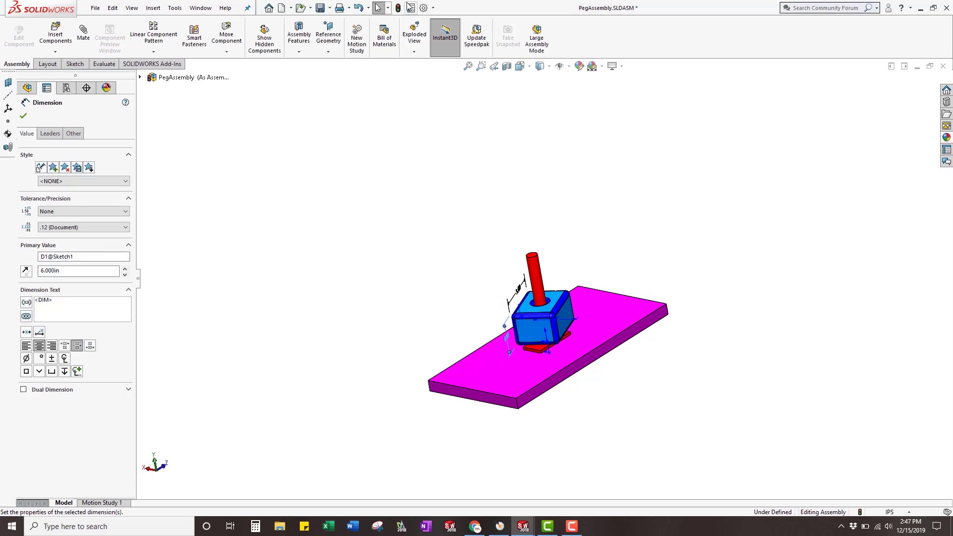
{"action": "left_click", "coordinate": [410, 8]}
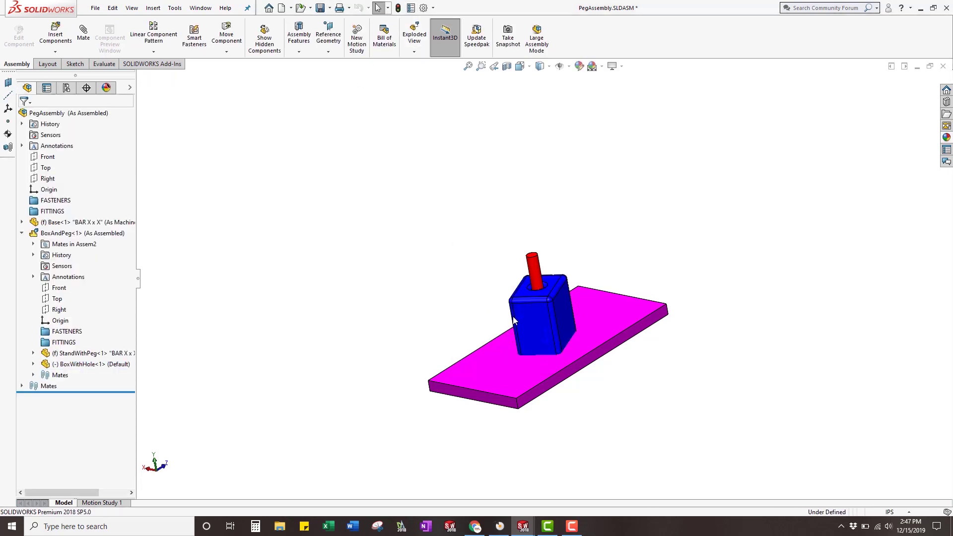
Move the taller box up on the peg, then save the assembly and all modified documents
{"action": "left_click_drag", "start_coordinate": [514, 320], "coordinate": [531, 291]}
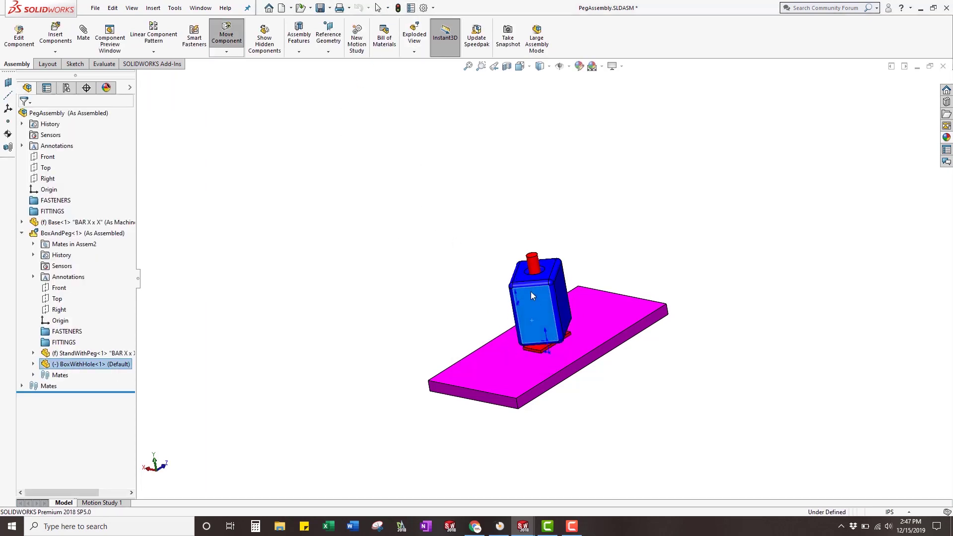
{"action": "left_click", "coordinate": [320, 7]}
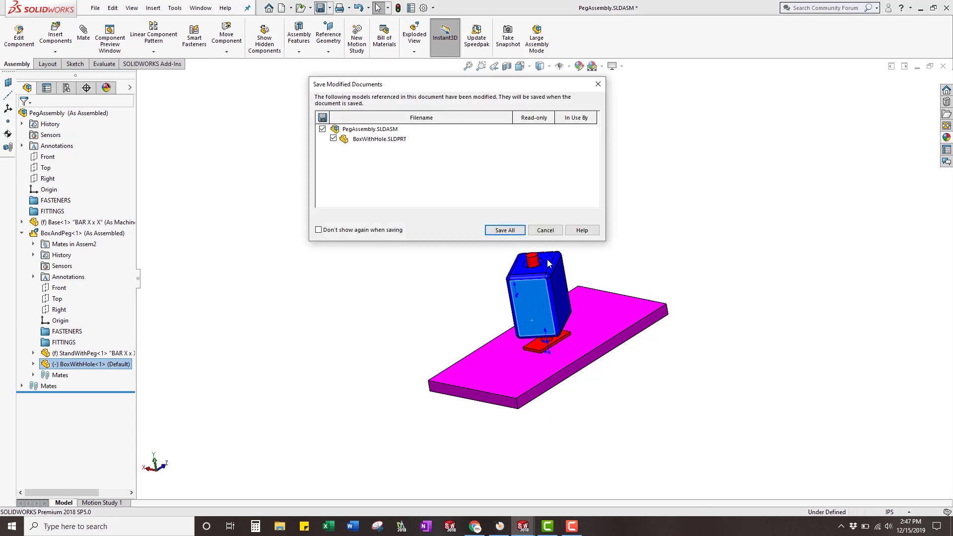
{"action": "left_click", "coordinate": [504, 229]}
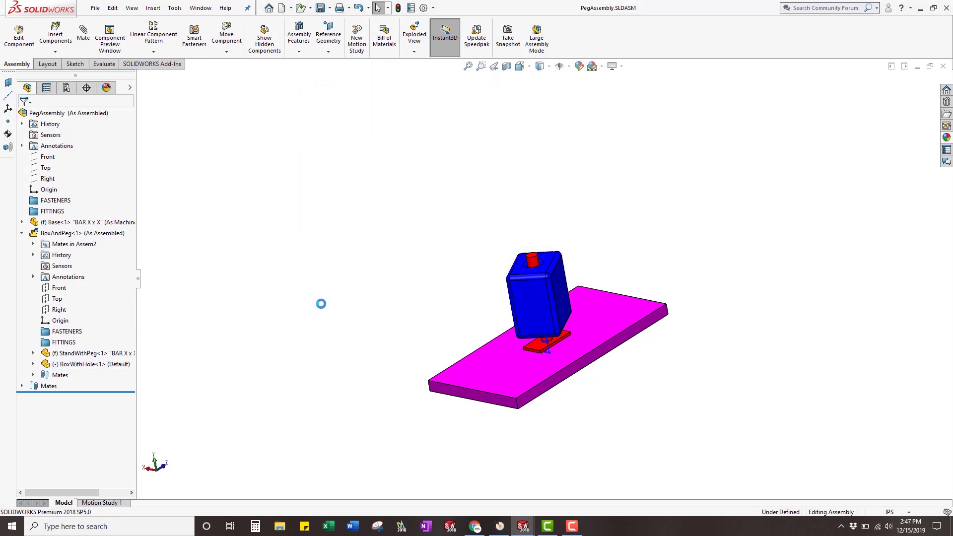
Back in RobotStudio, run Update Linked Geometry on PegAssembly_6 to show the taller box
{"action": "key", "text": "alt+Tab"}
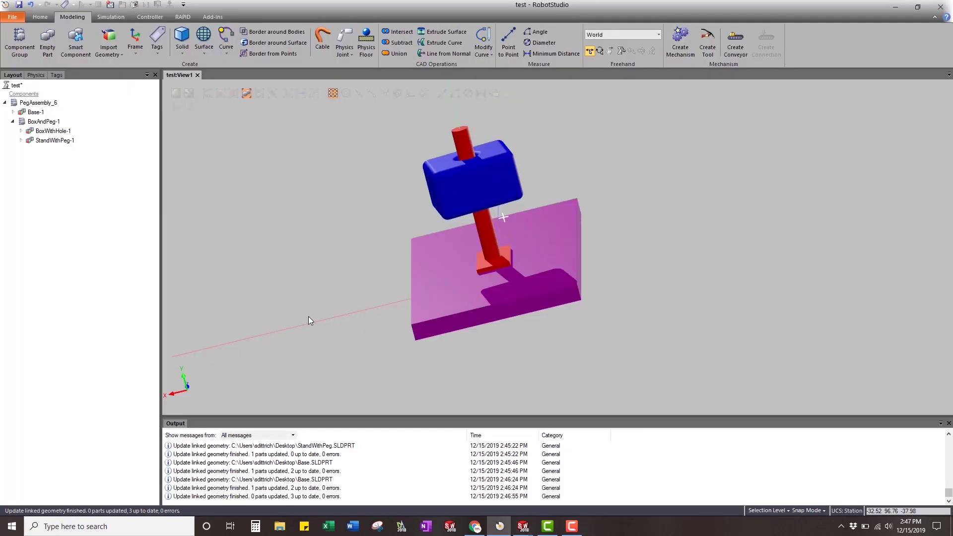
{"action": "right_click", "coordinate": [45, 102]}
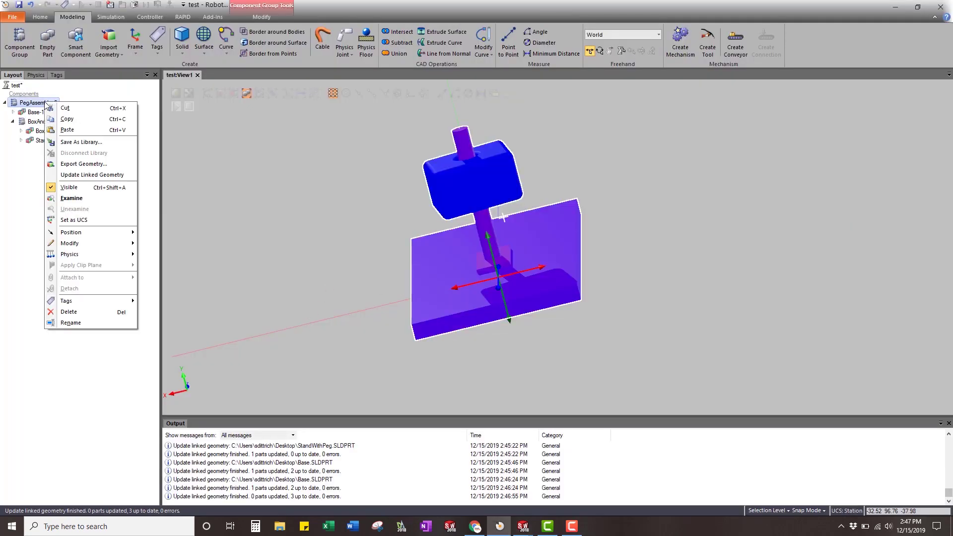
{"action": "left_click", "coordinate": [91, 175]}
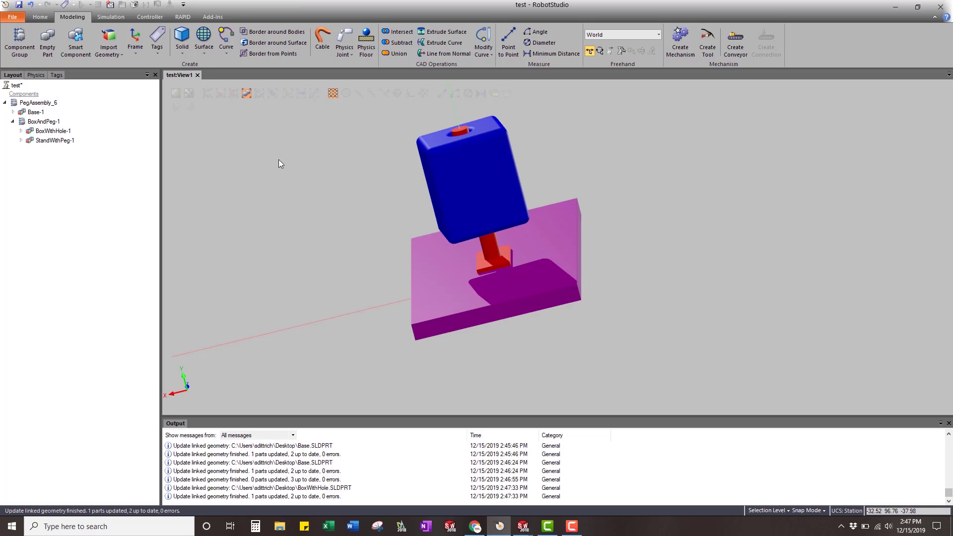
{"action": "left_click", "coordinate": [571, 526]}
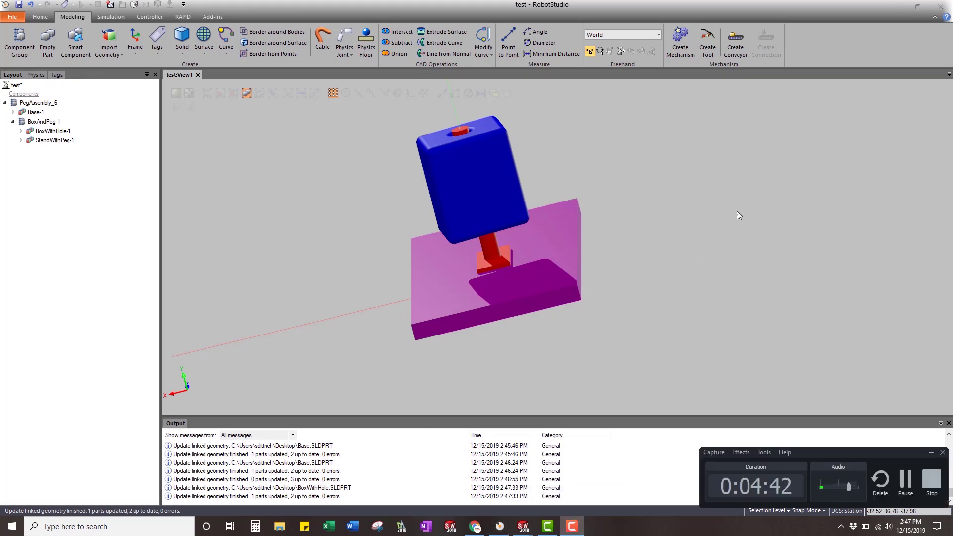